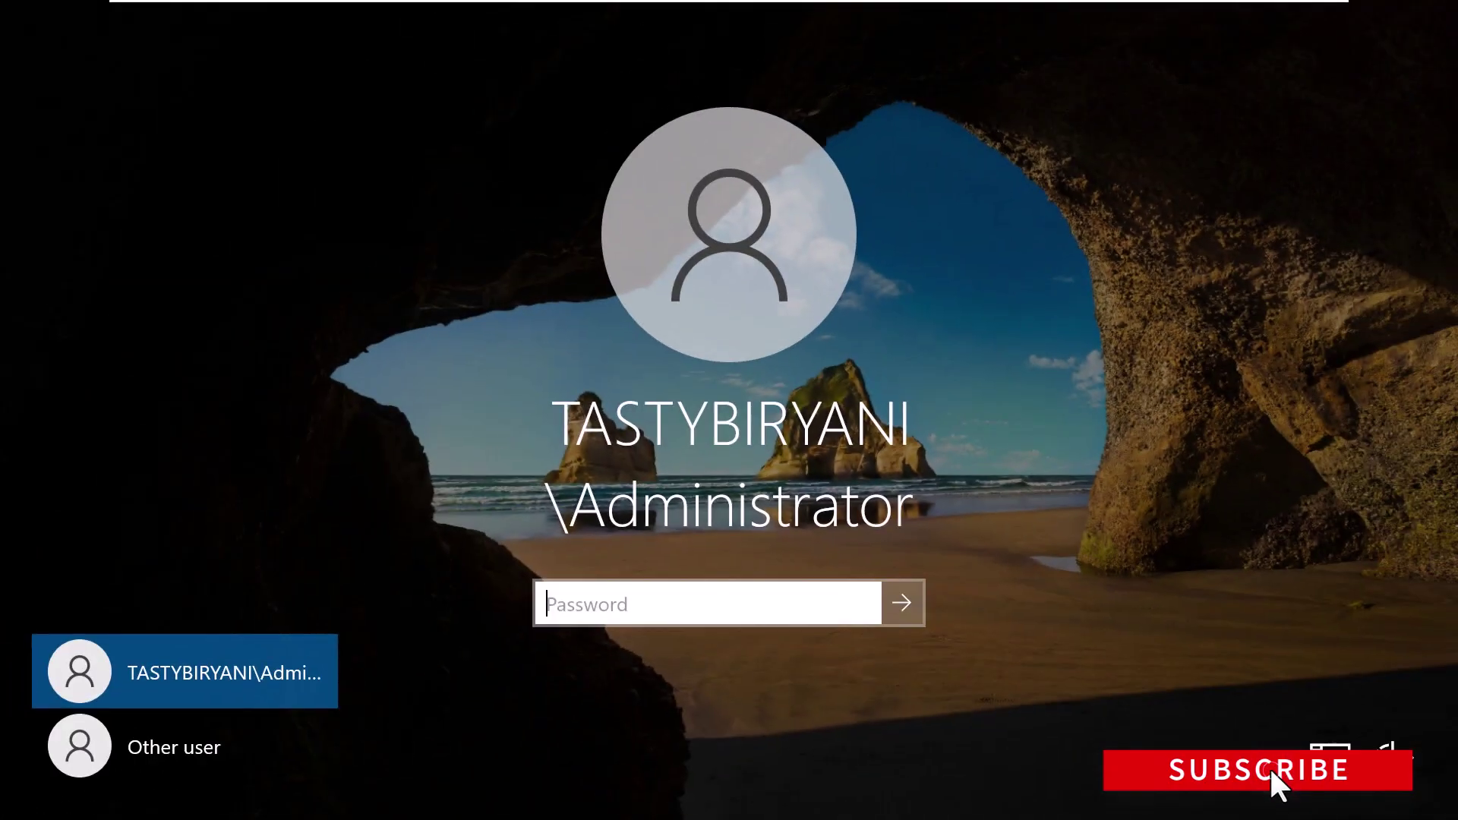
pyautogui.write('•')
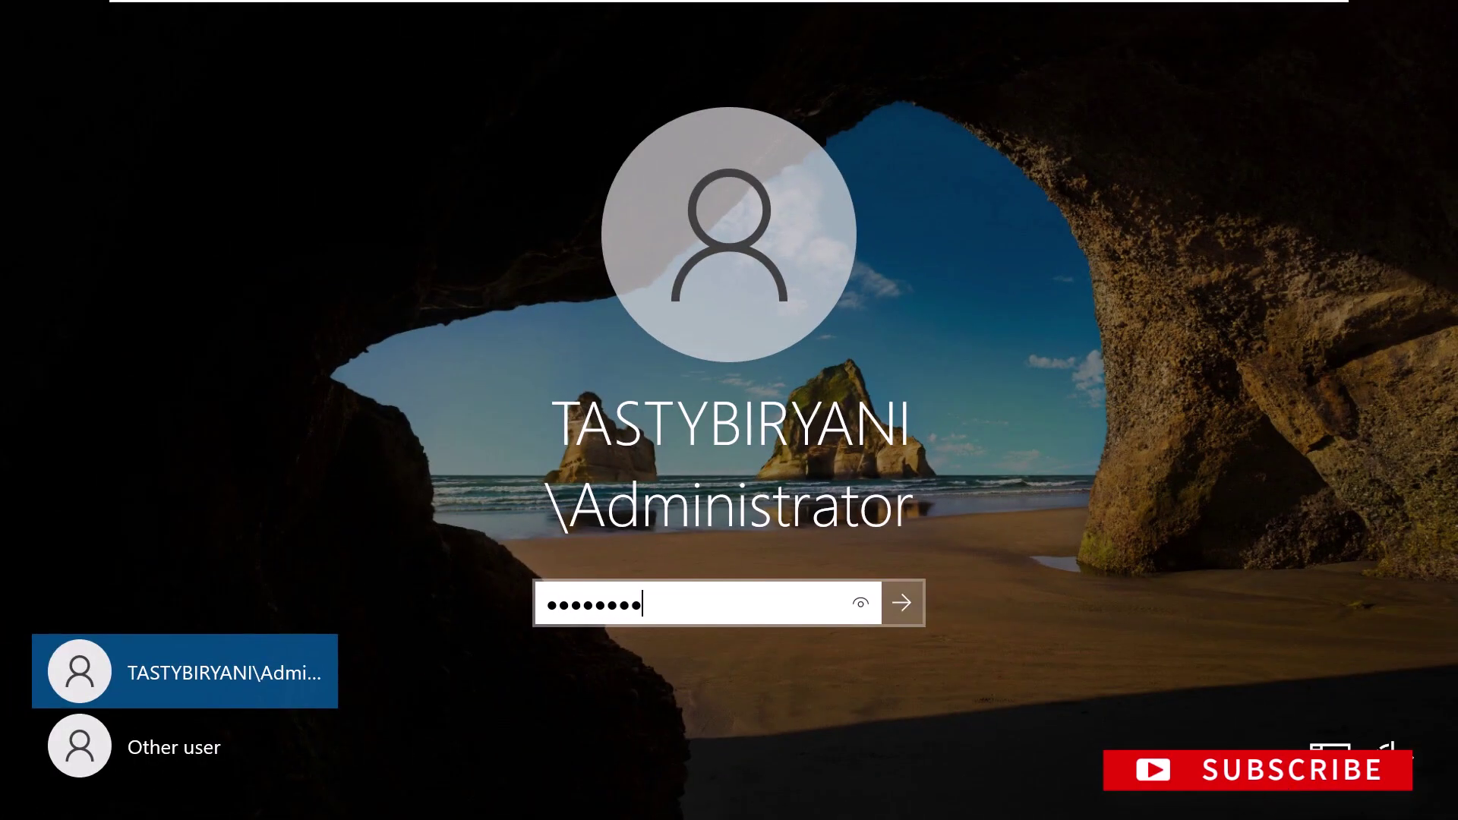
pyautogui.write('ive ')
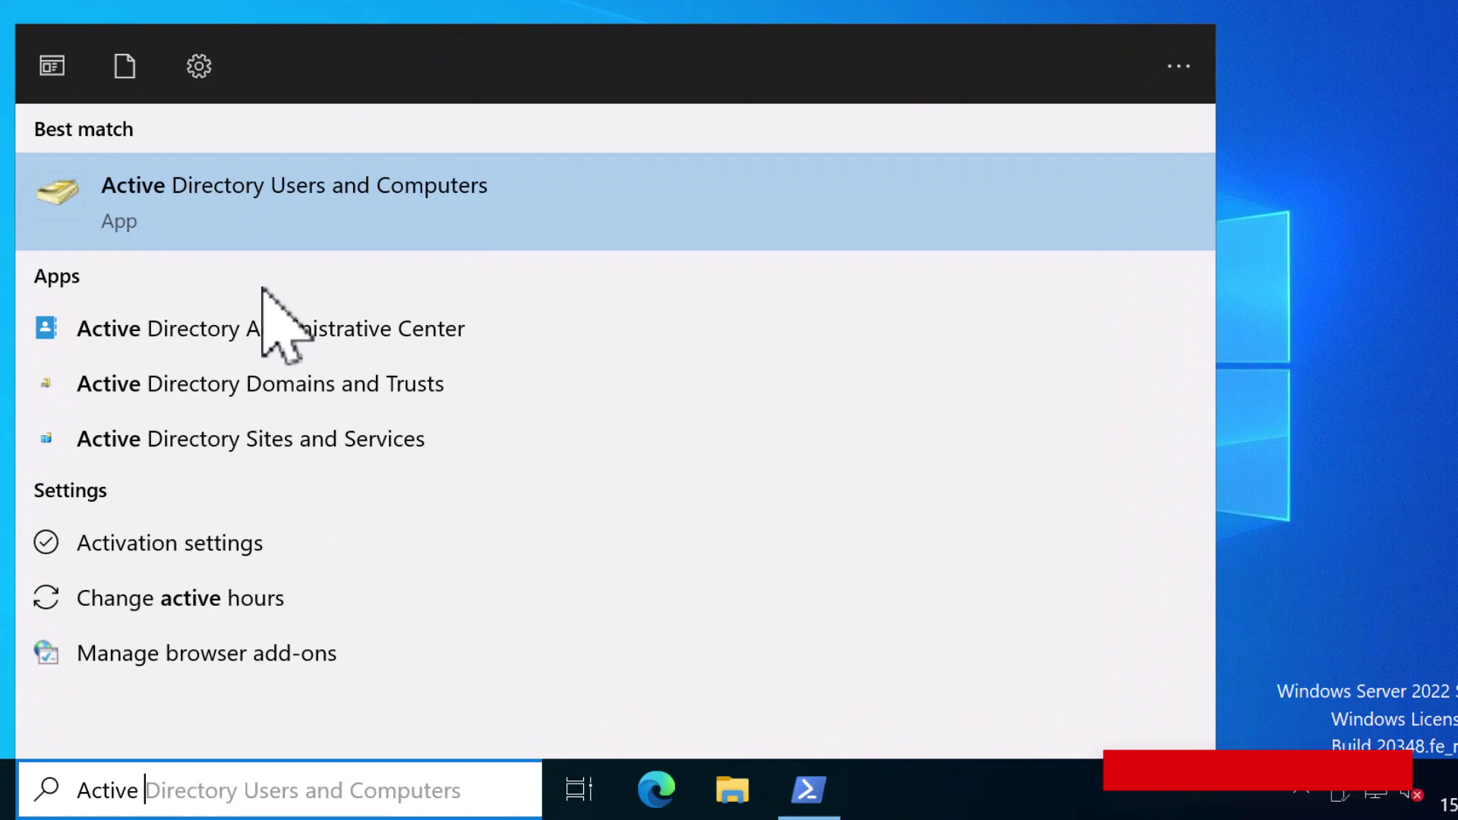
pyautogui.write('Directory Usersna')
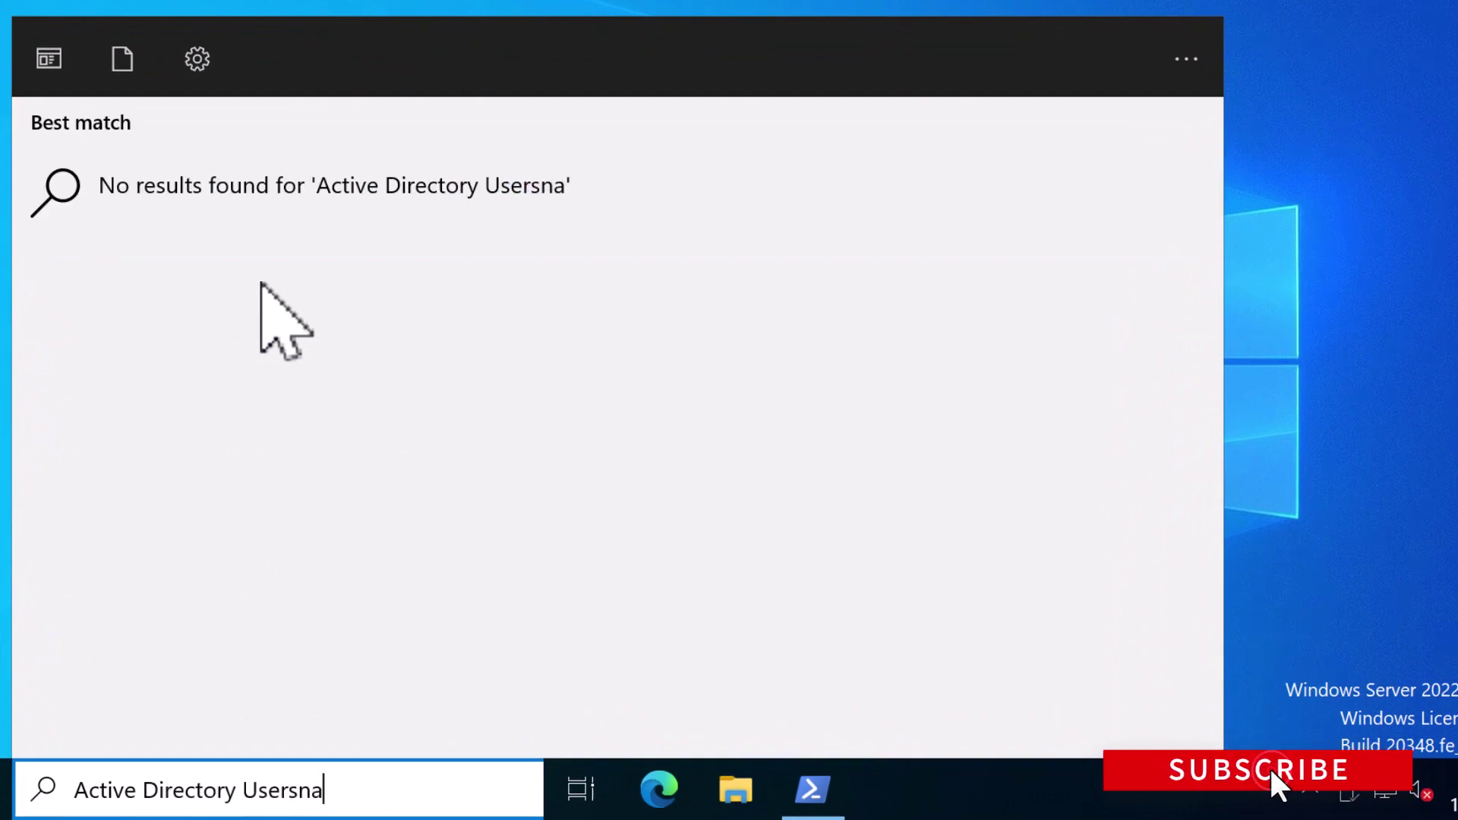
# - Correct the search text and launch Active Directory Users and Computers
pyautogui.press('BackSpace')
pyautogui.press('BackSpace')
pyautogui.write('and Computers')
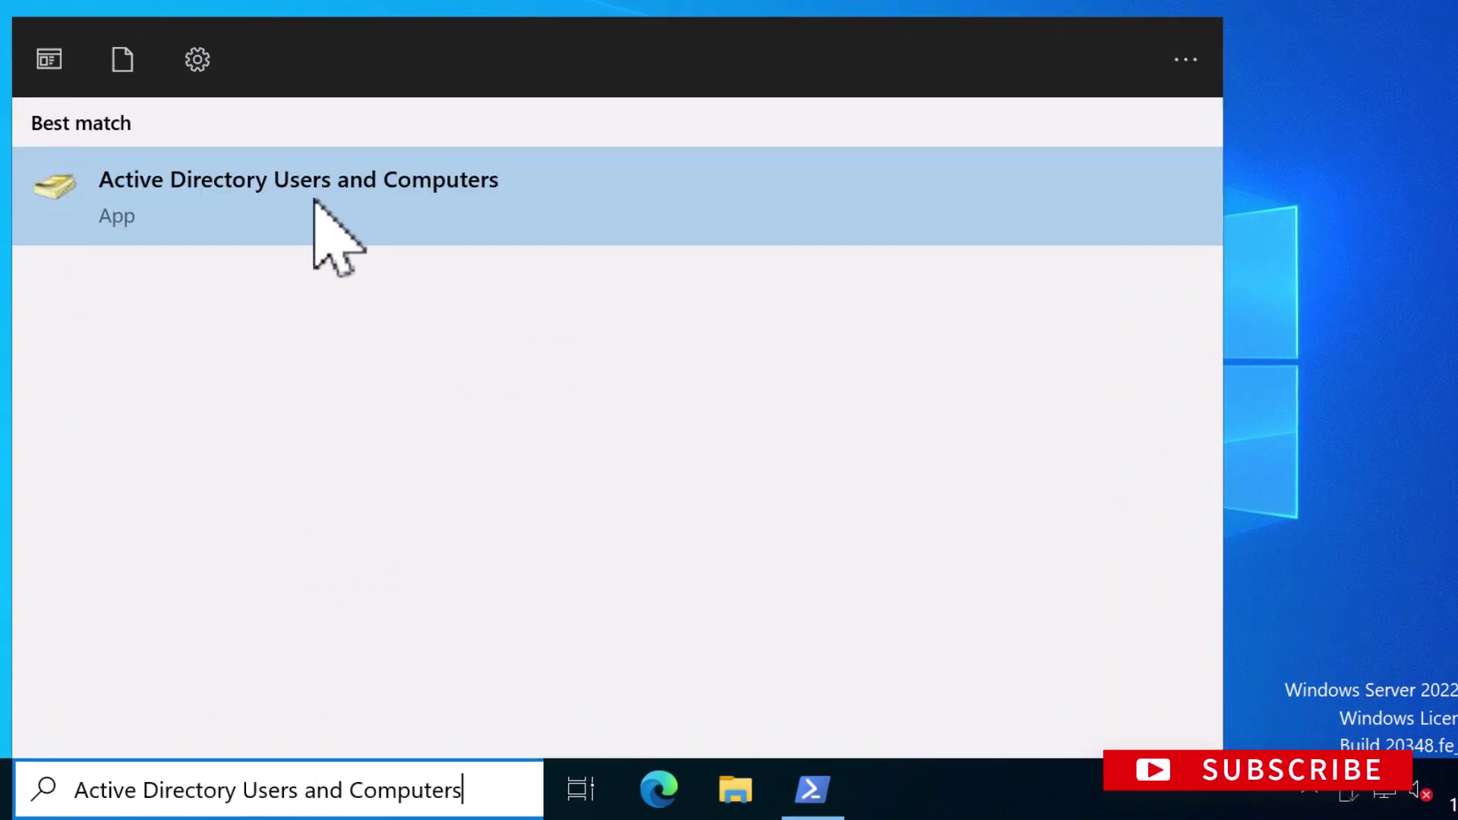
pyautogui.click(327, 218)
# - Keep Advanced Features enabled and open the EU container's single user account
pyautogui.click(147, 58)
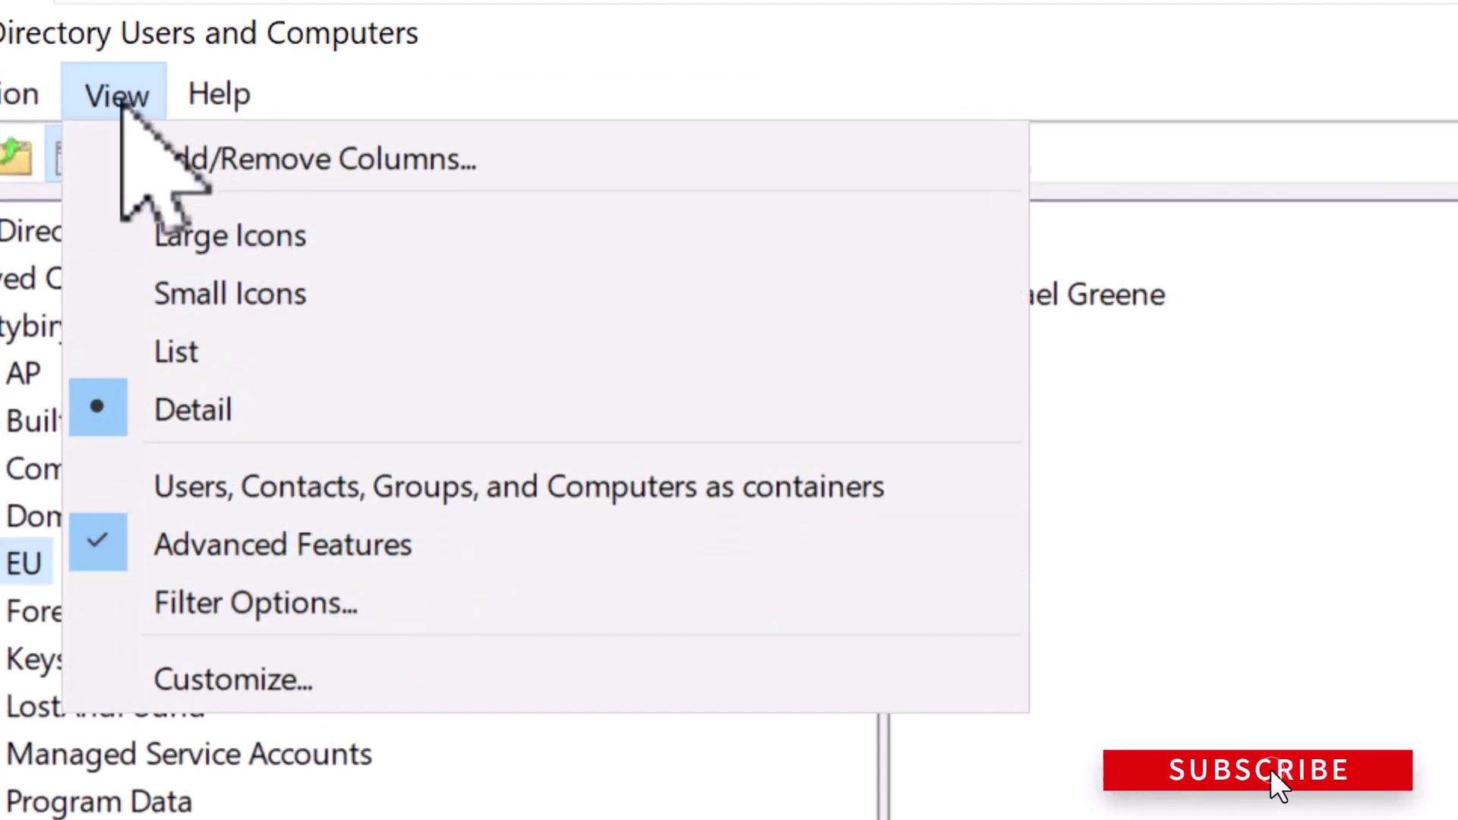
pyautogui.click(117, 94)
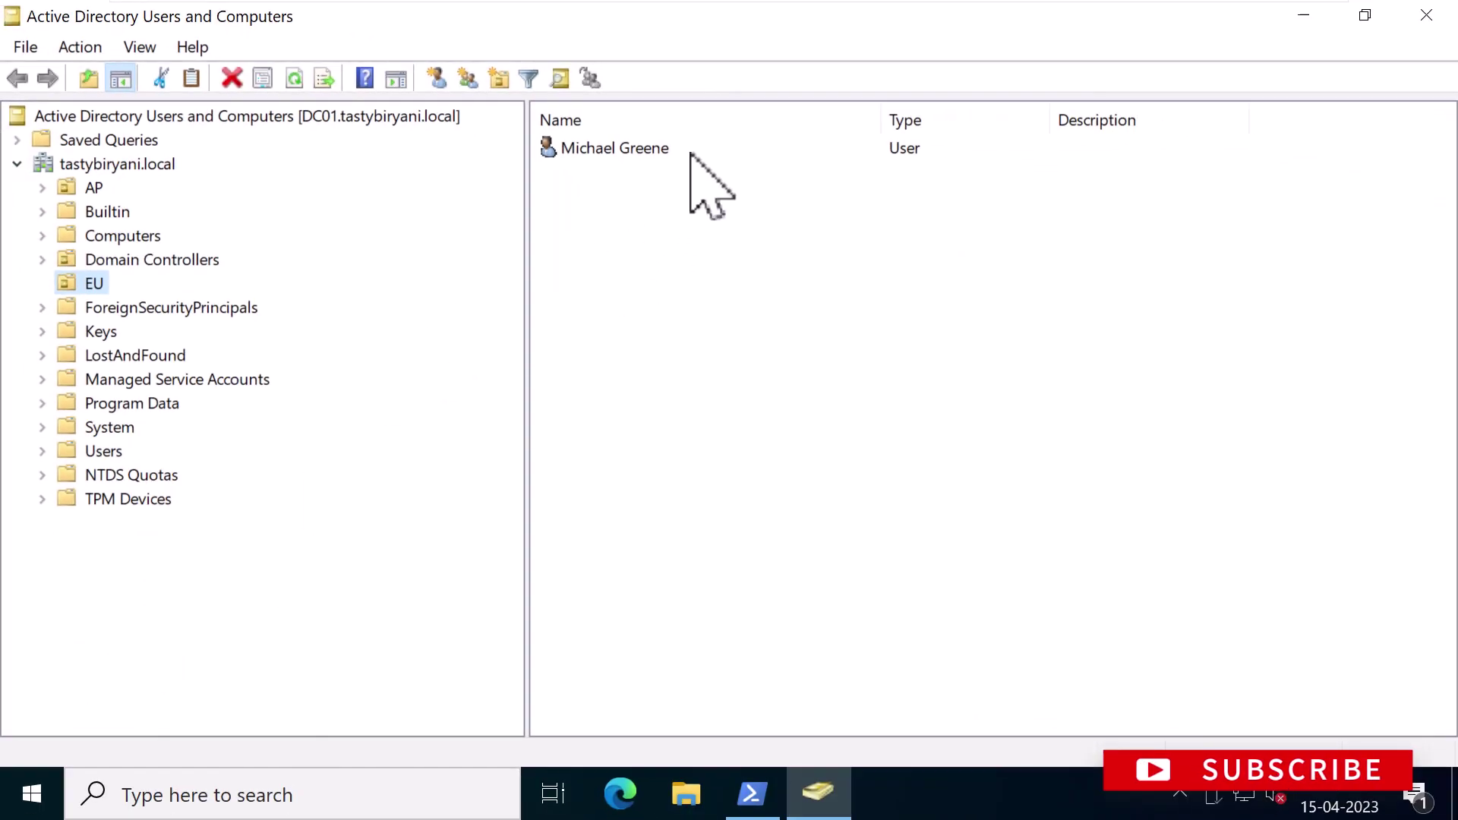
pyautogui.click(690, 149)
pyautogui.doubleClick(496, 197)
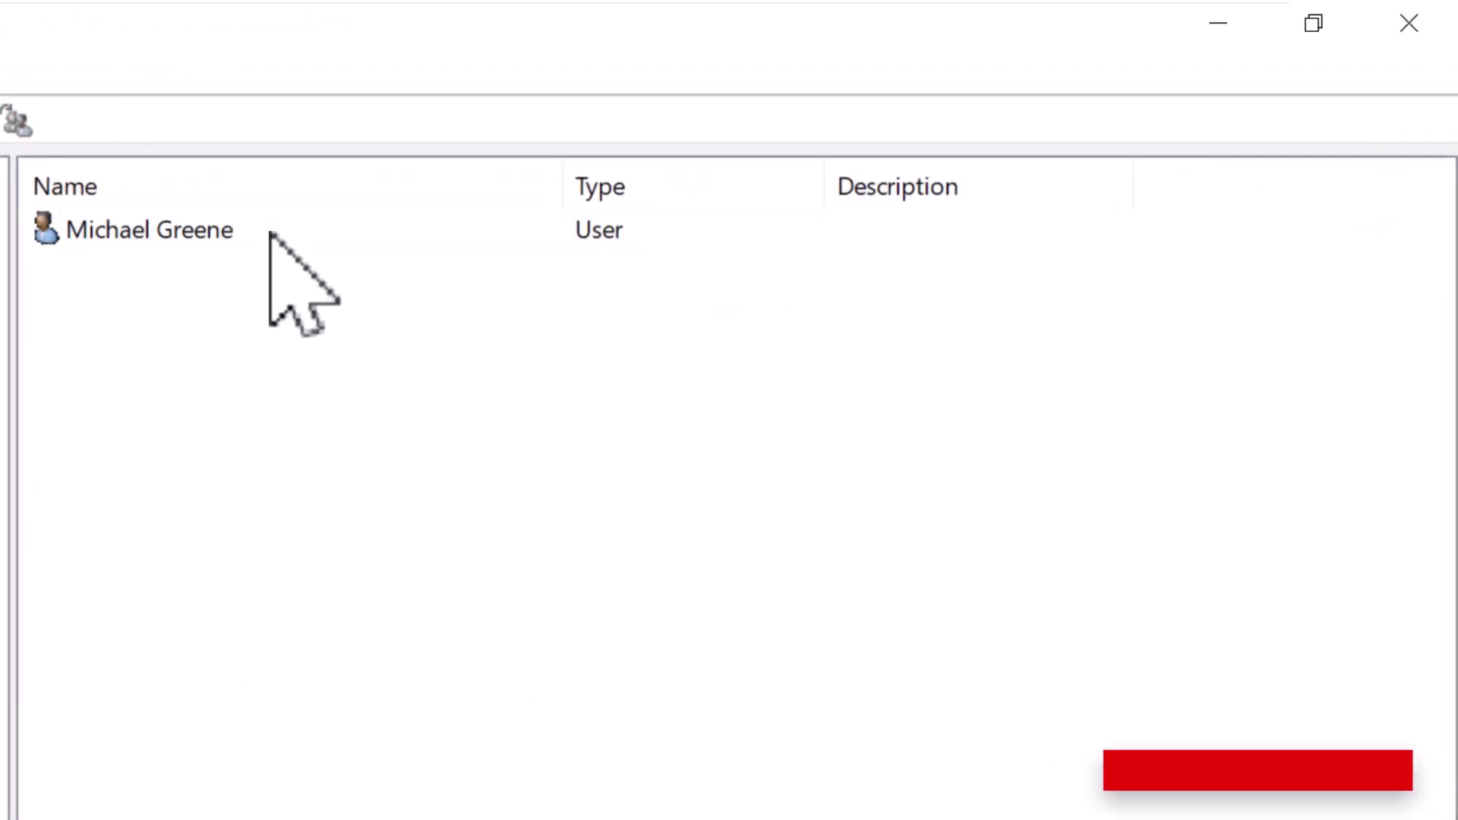
pyautogui.rightClick(279, 228)
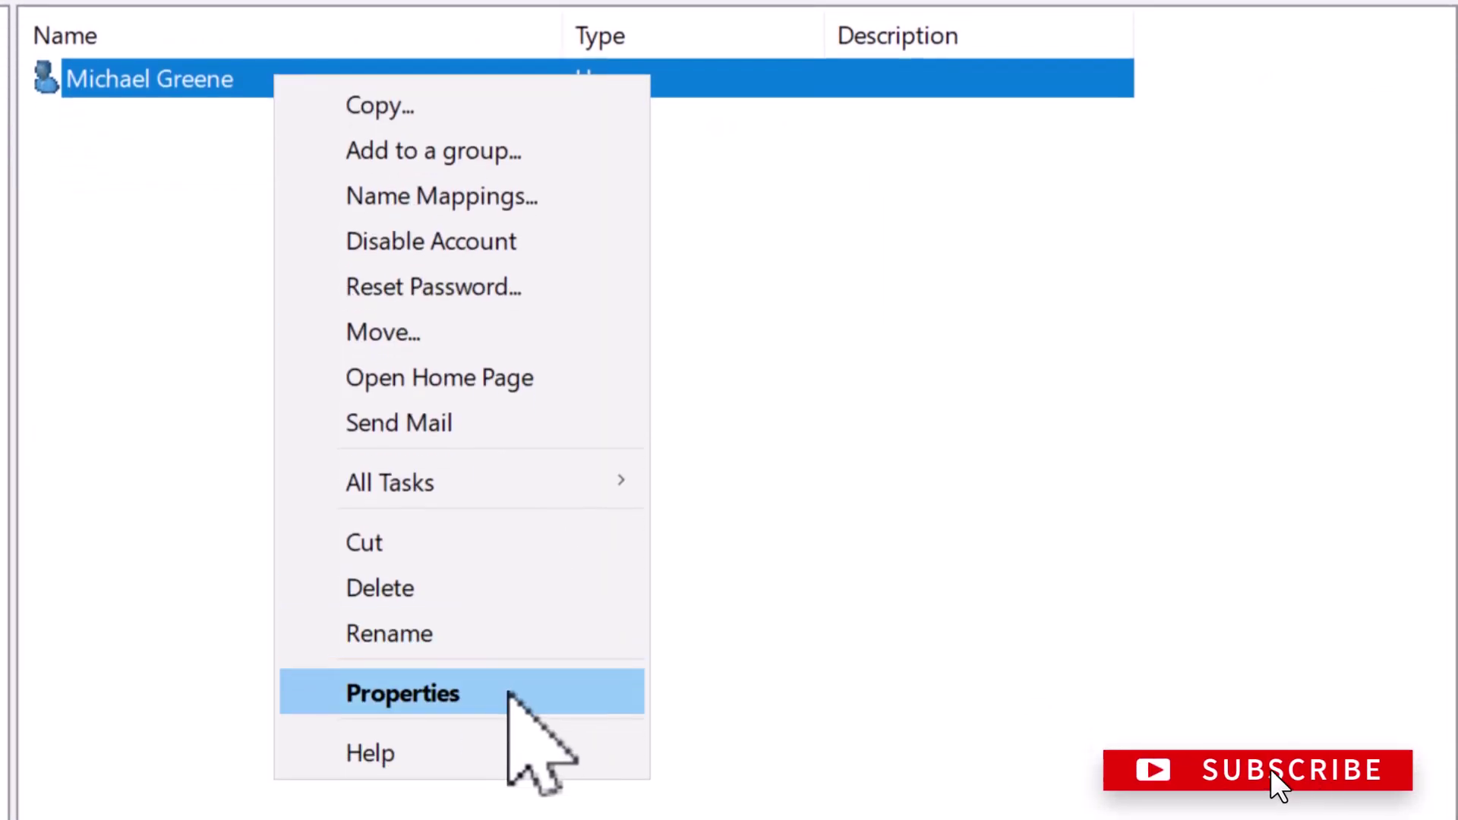
pyautogui.click(513, 696)
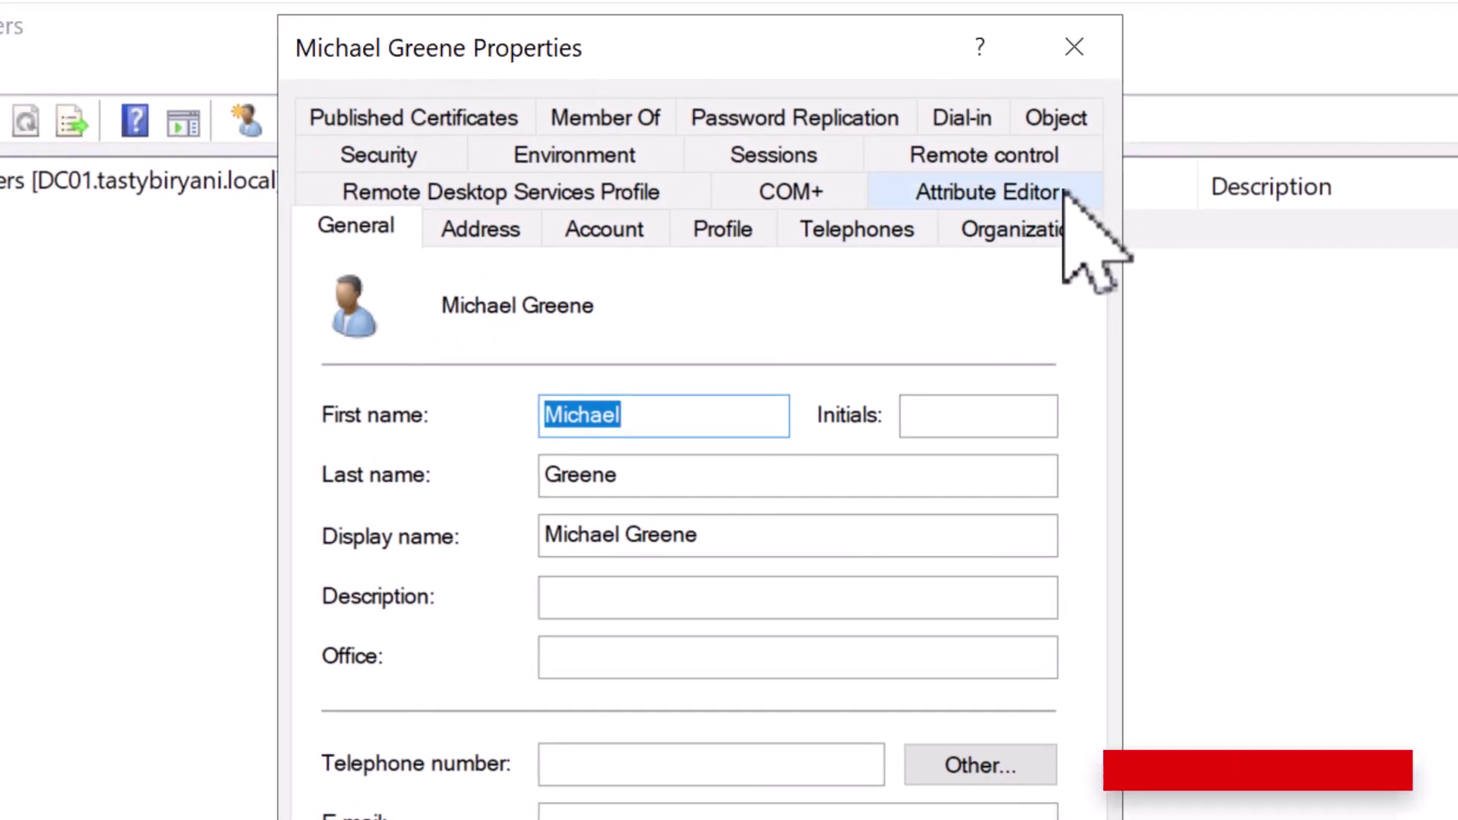
pyautogui.click(992, 191)
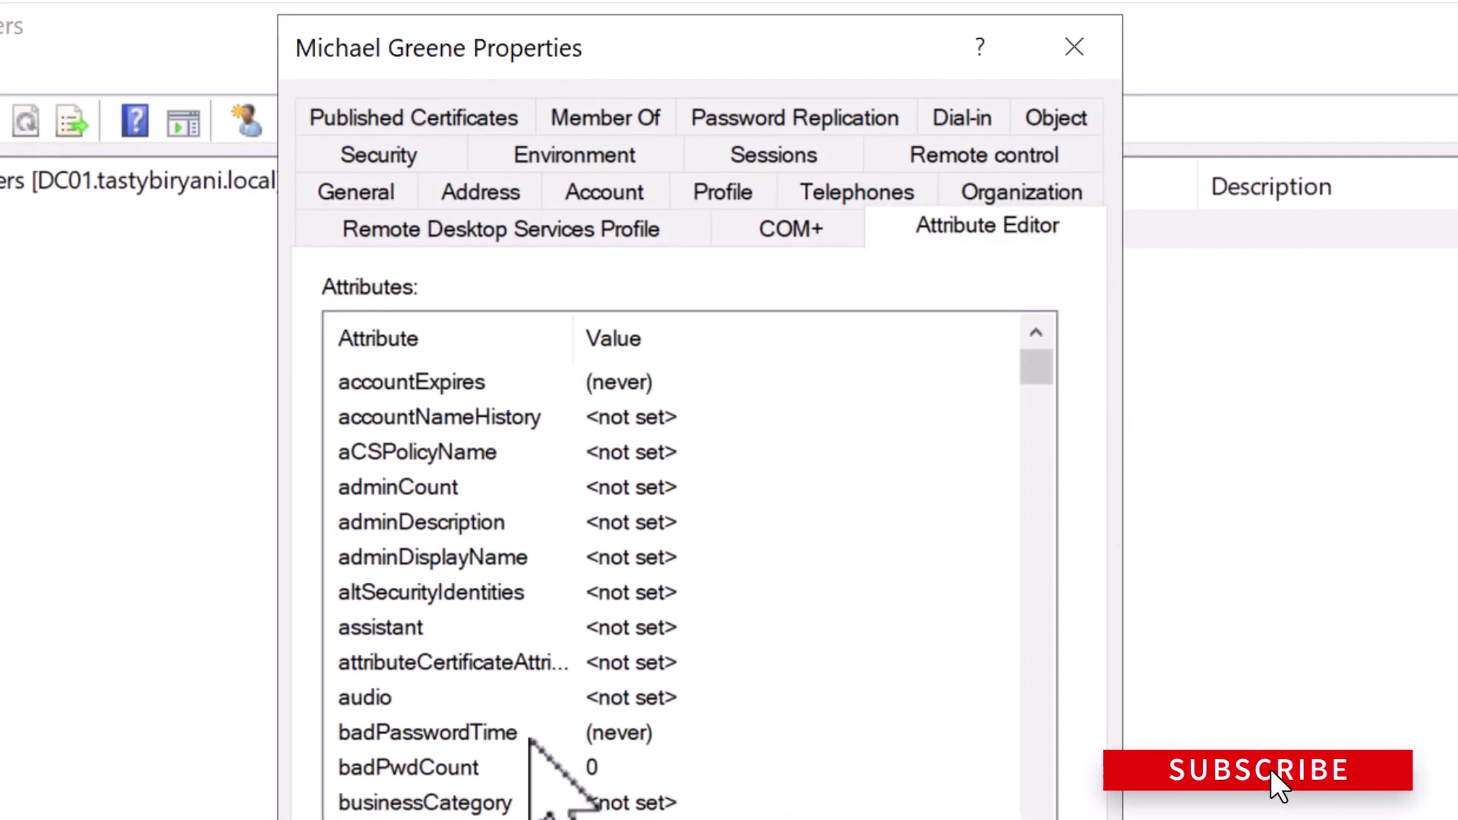
pyautogui.click(534, 736)
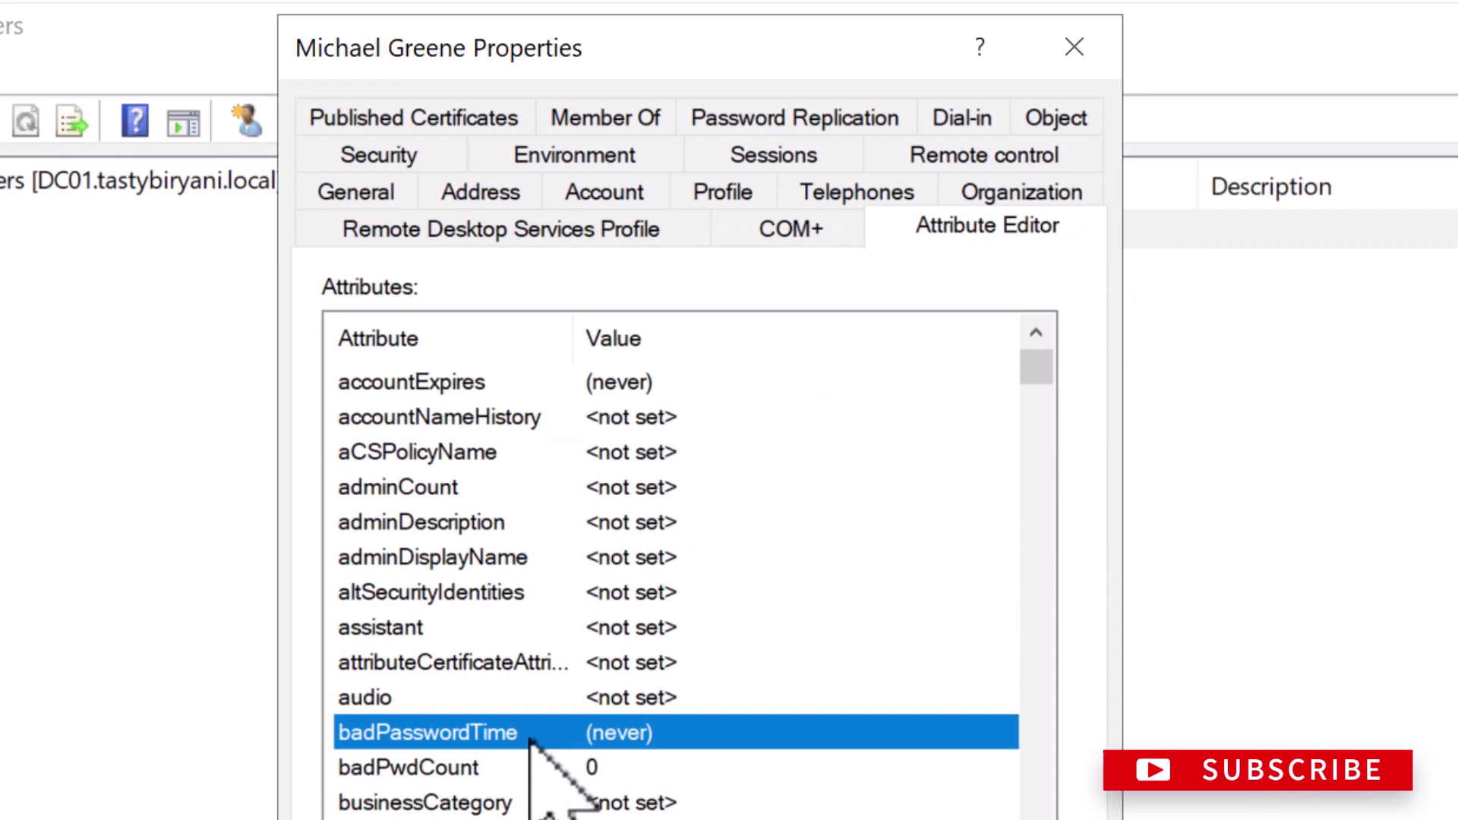
pyautogui.click(519, 769)
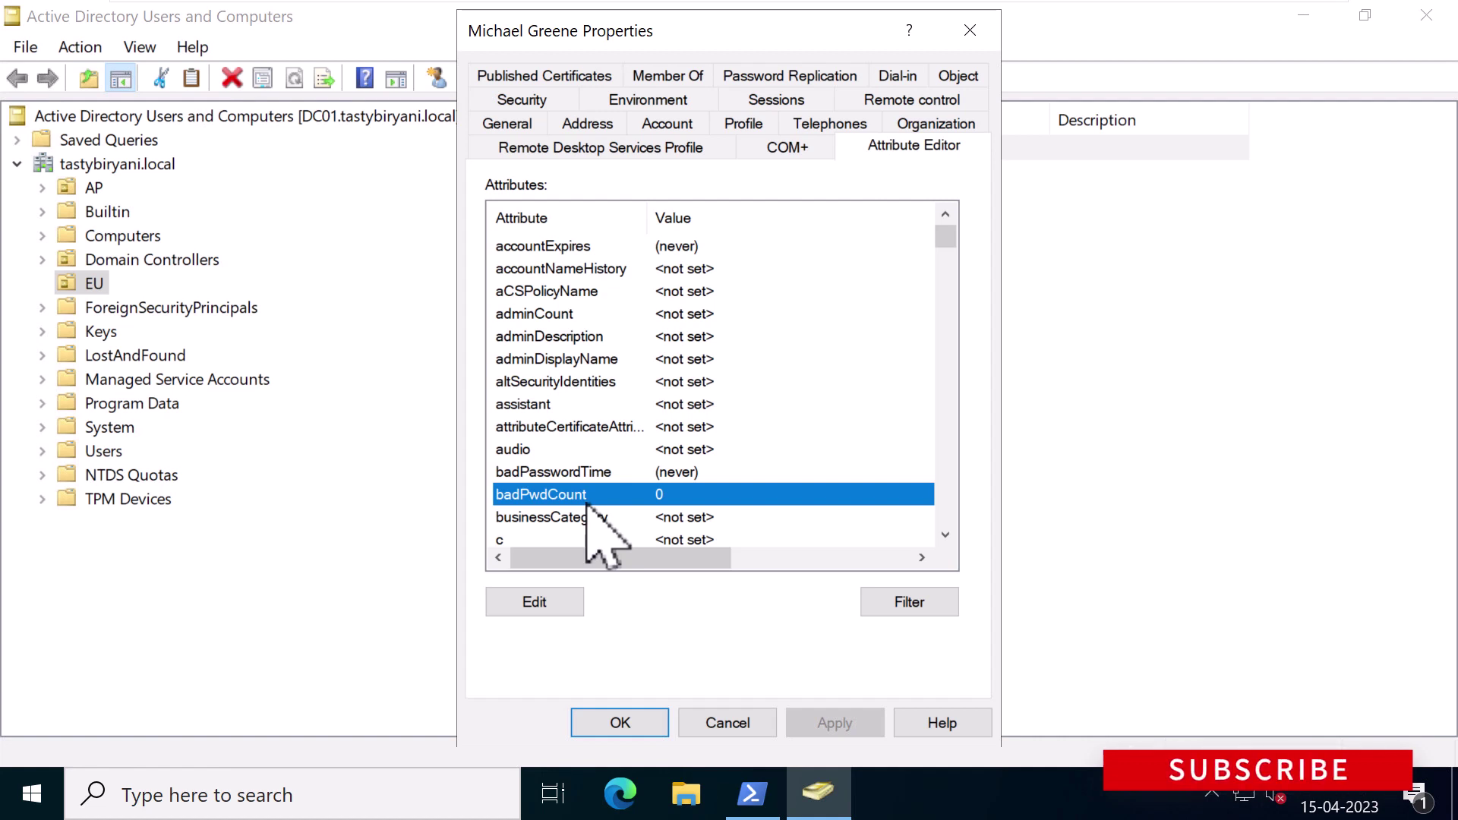
pyautogui.click(969, 30)
pyautogui.click(752, 795)
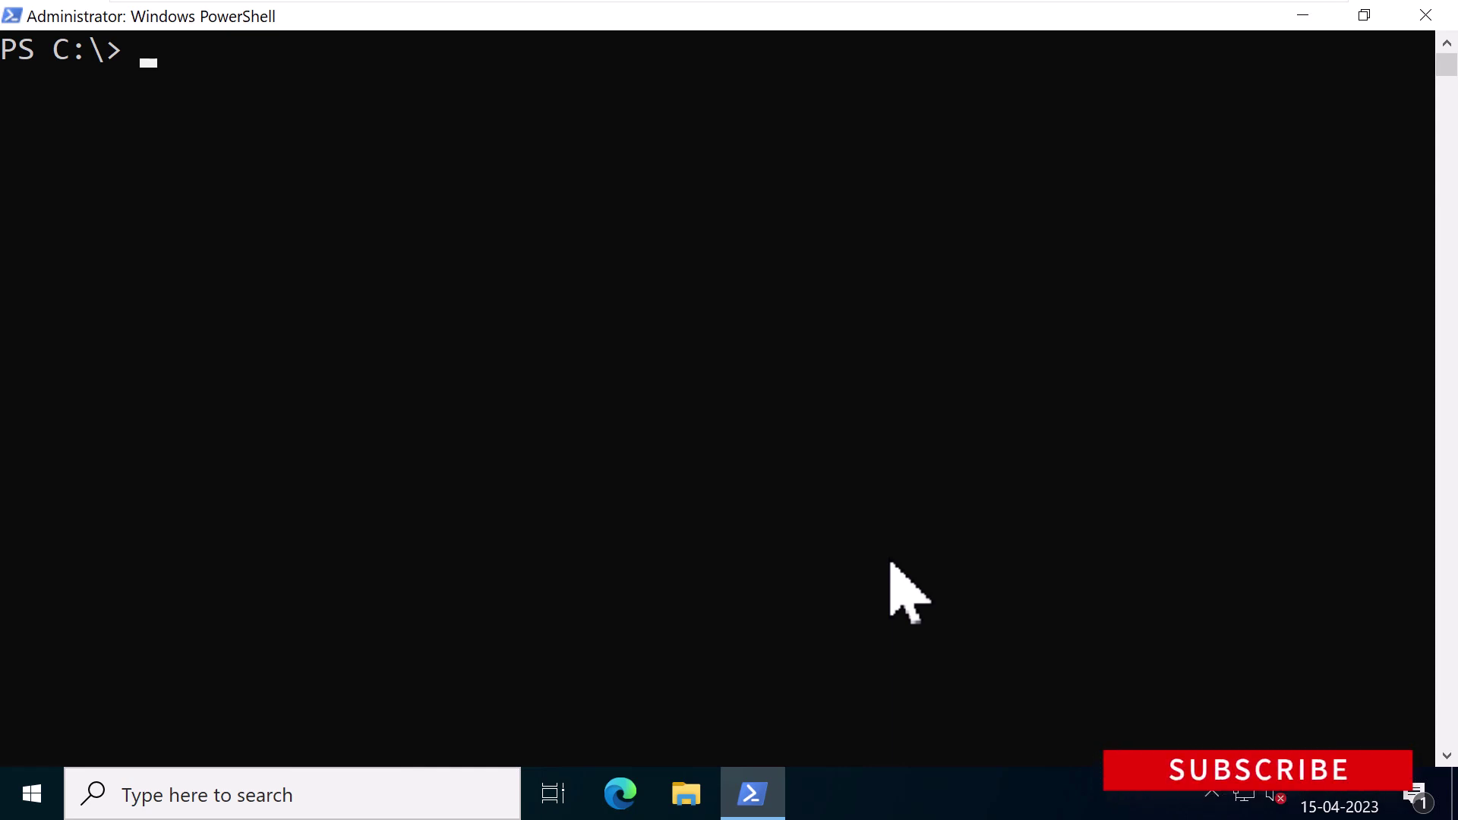
pyautogui.write('G')
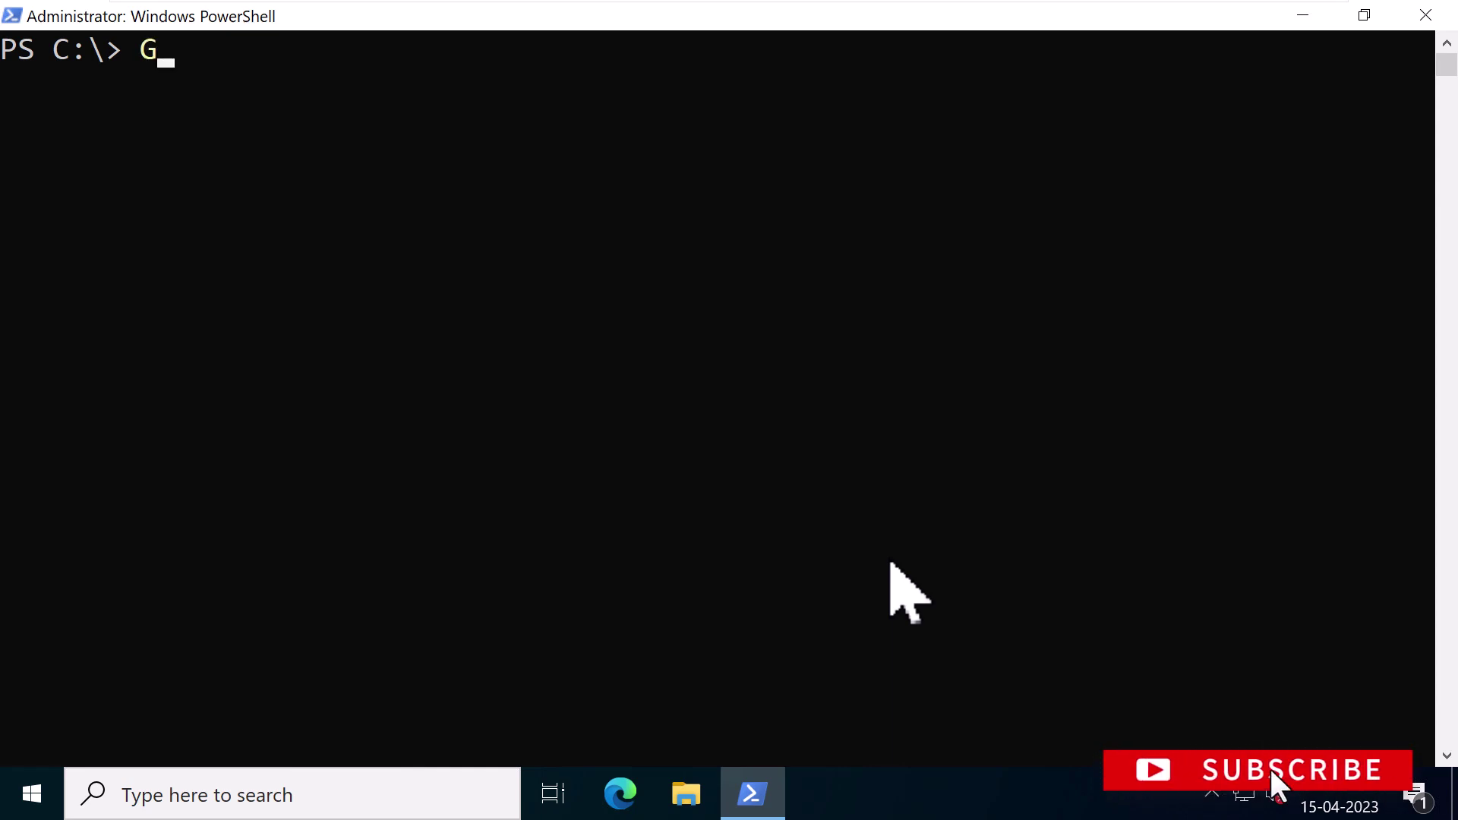
pyautogui.write('et-ADUs')
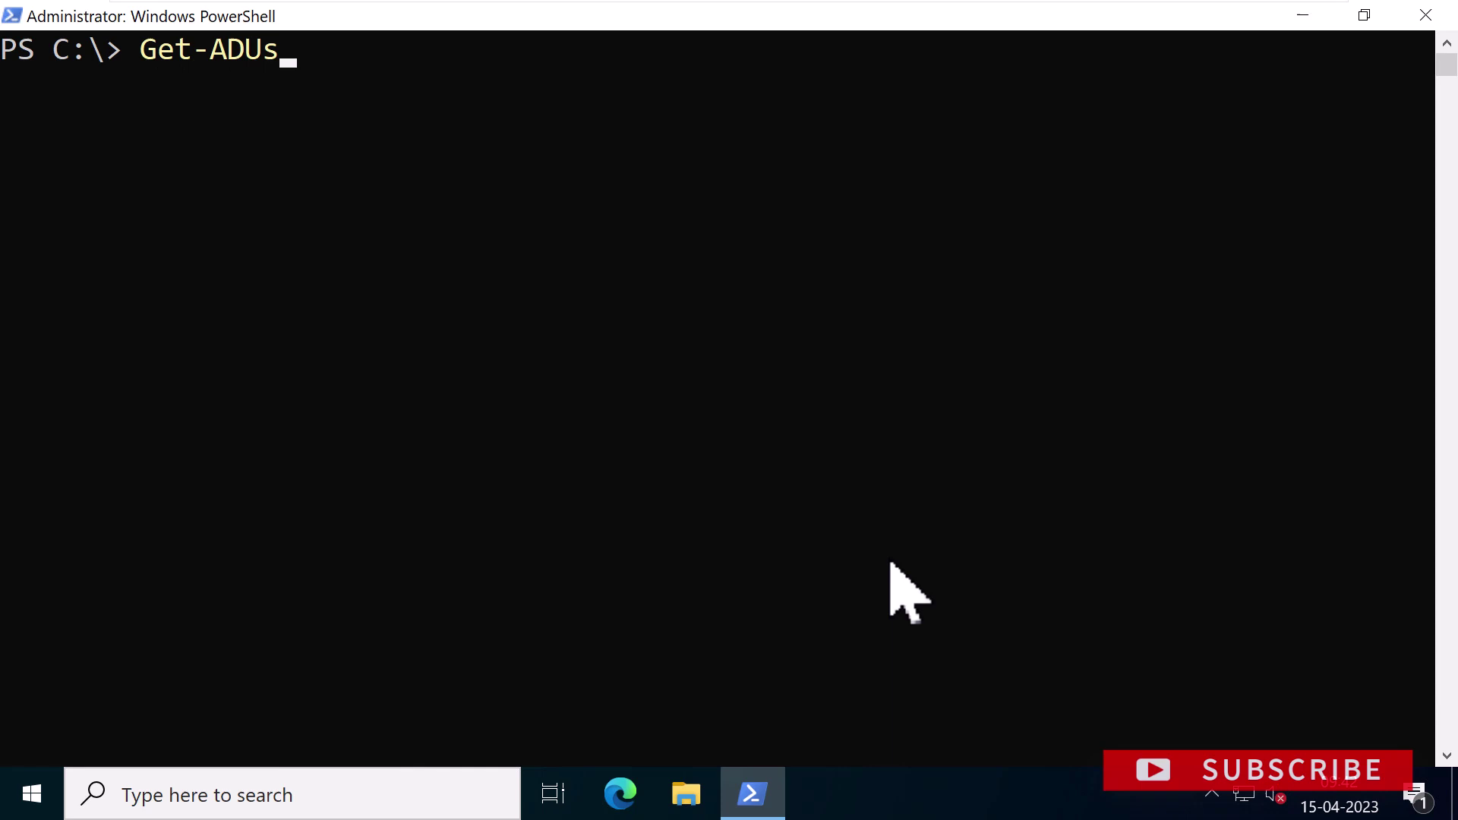
pyautogui.write('er')
pyautogui.write(' -')
pyautogui.write('Id')
pyautogui.press('Tab')
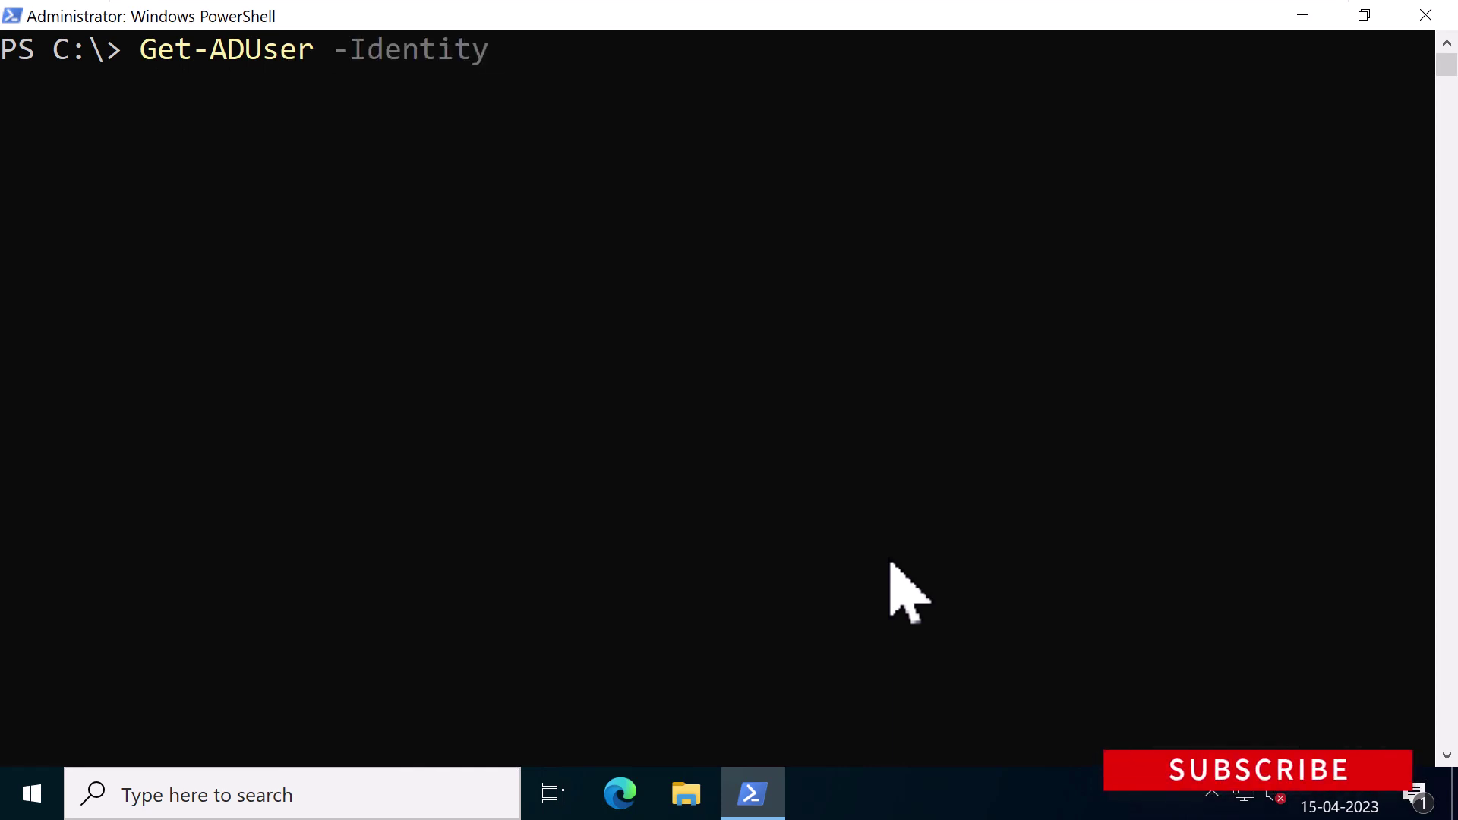
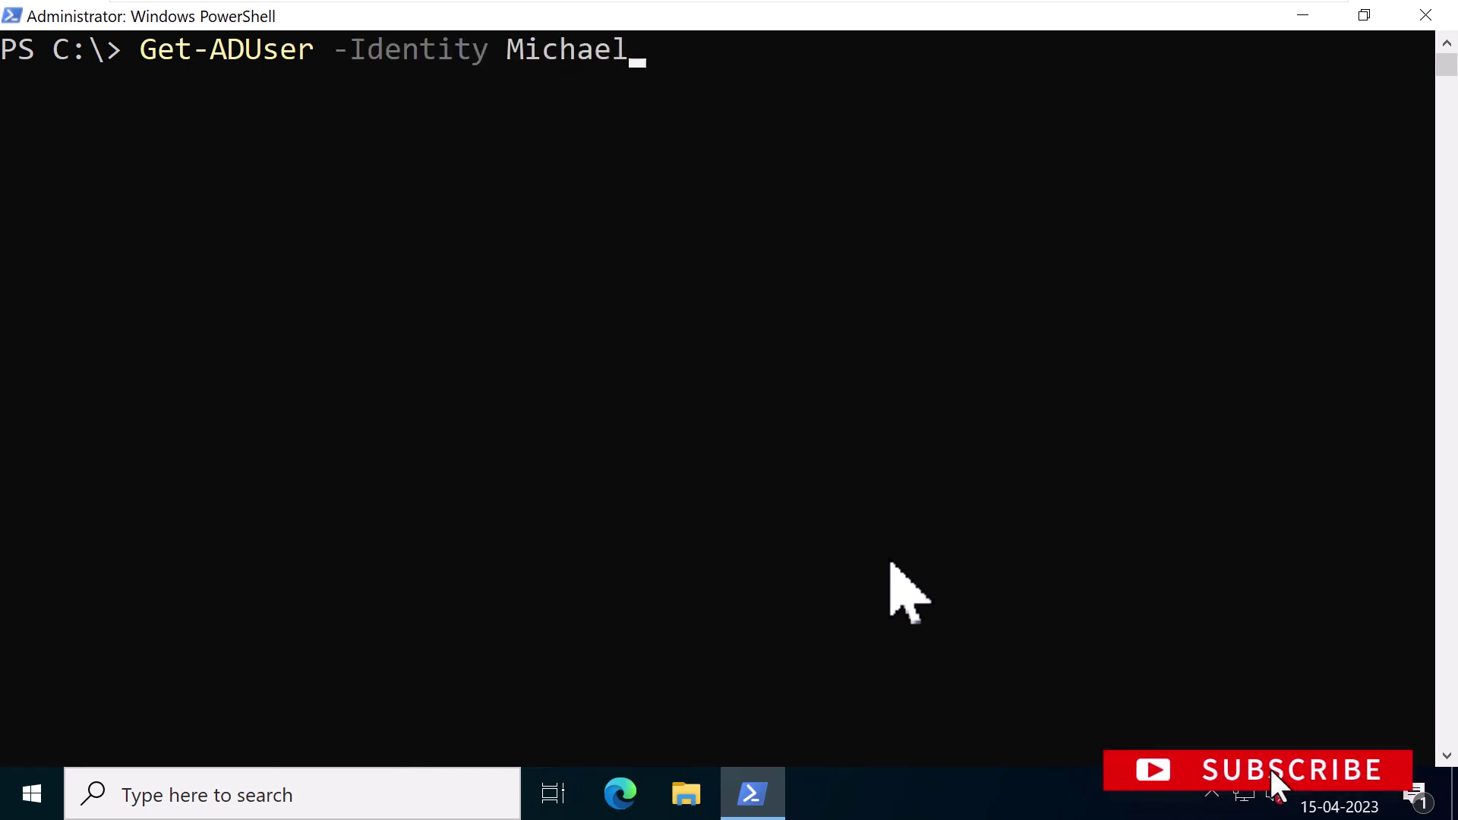
pyautogui.write(' -P')
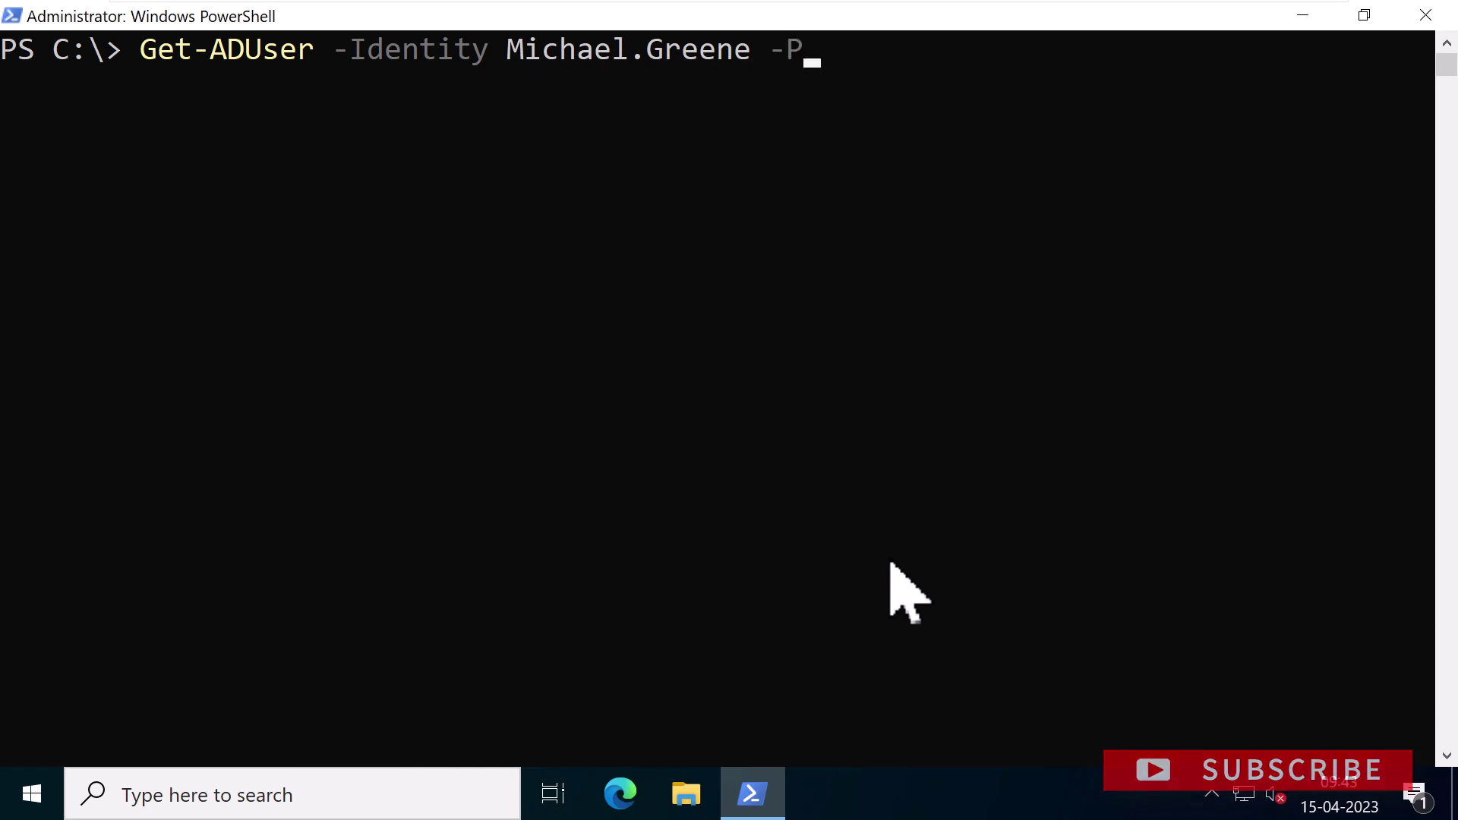
pyautogui.write('roperties')
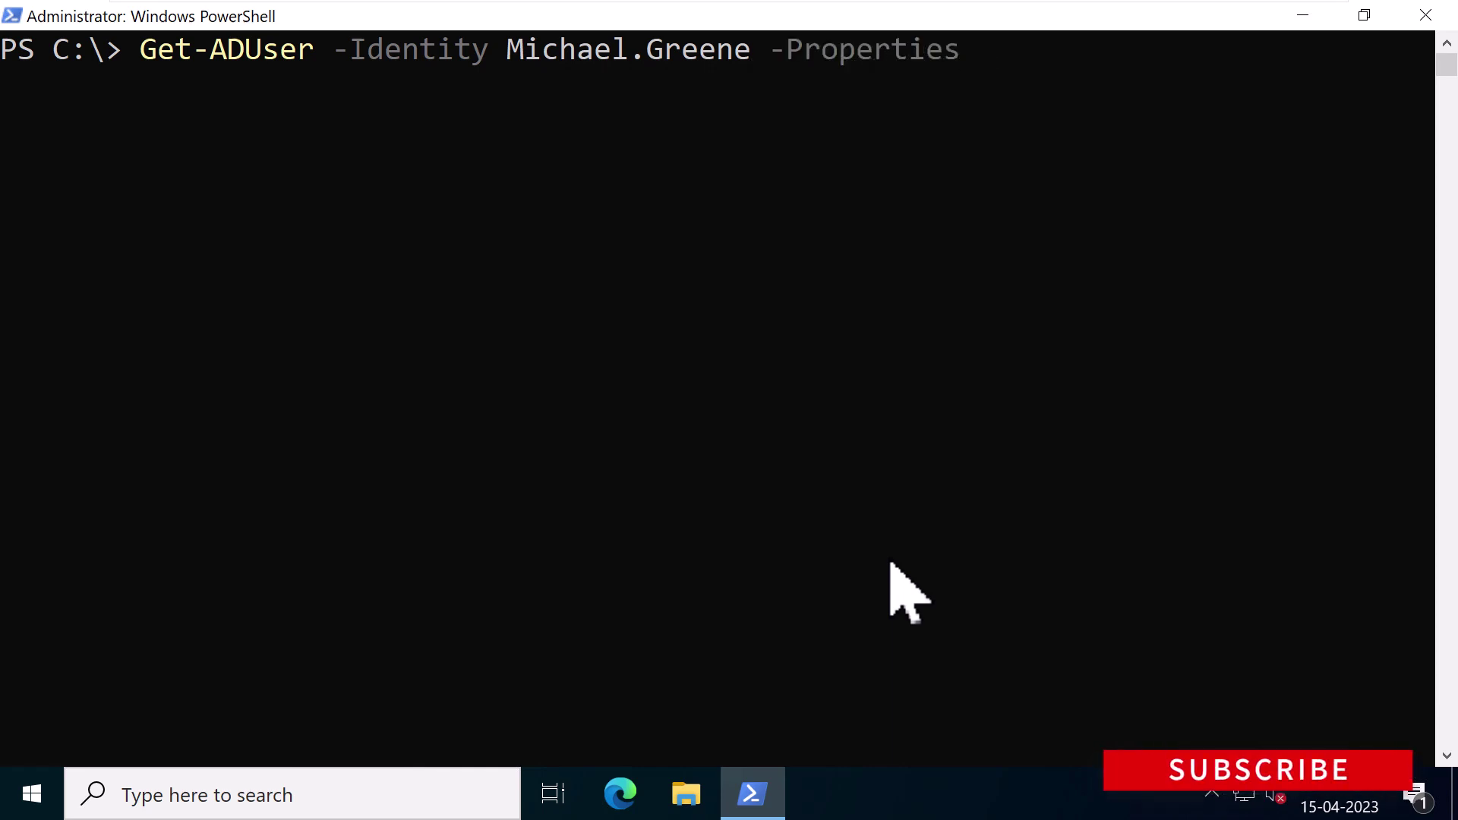
pyautogui.write(' * |')
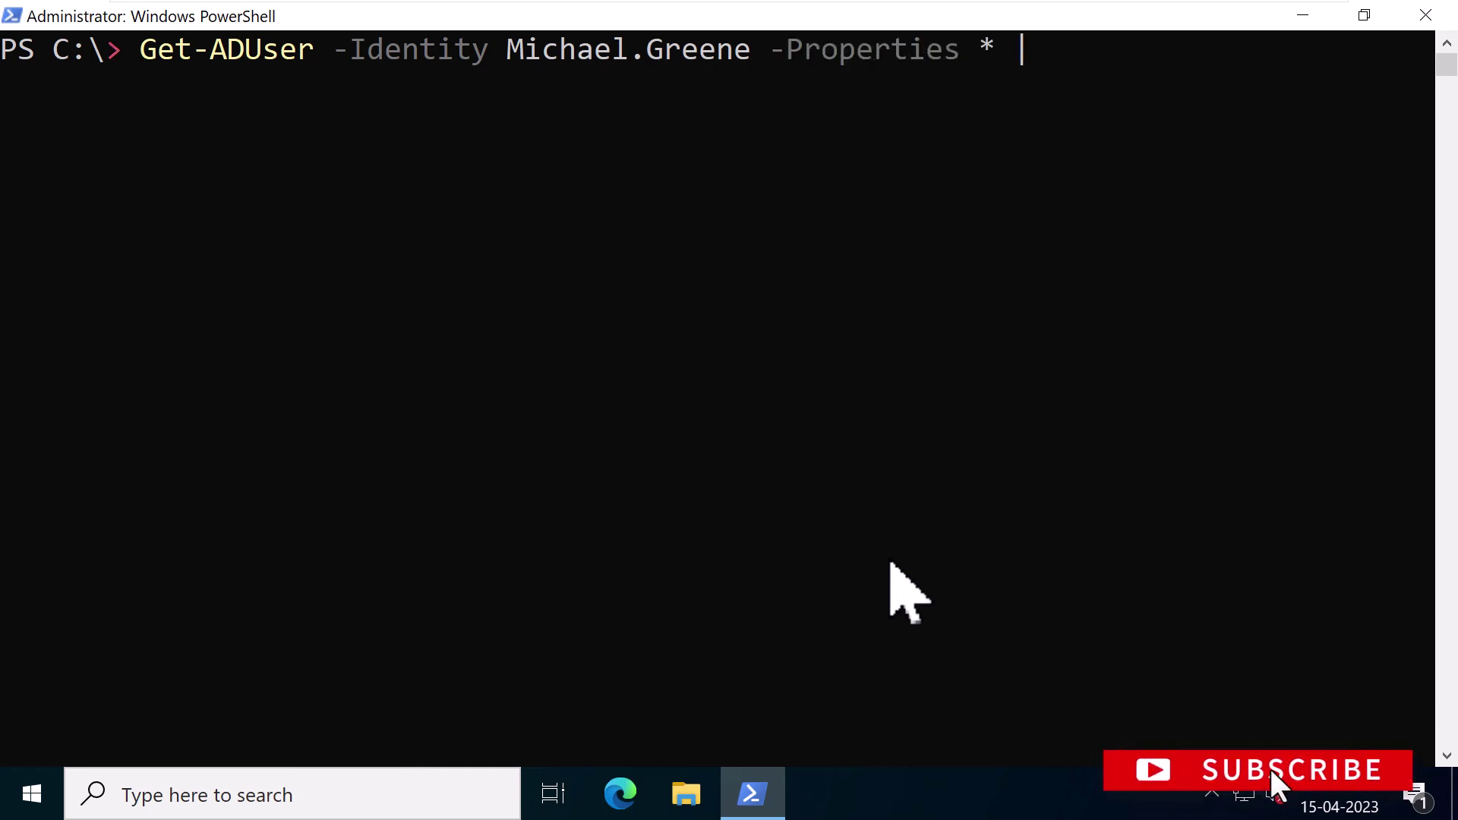
pyautogui.write(' Select ')
pyautogui.write('Nam')
pyautogui.write('e, b')
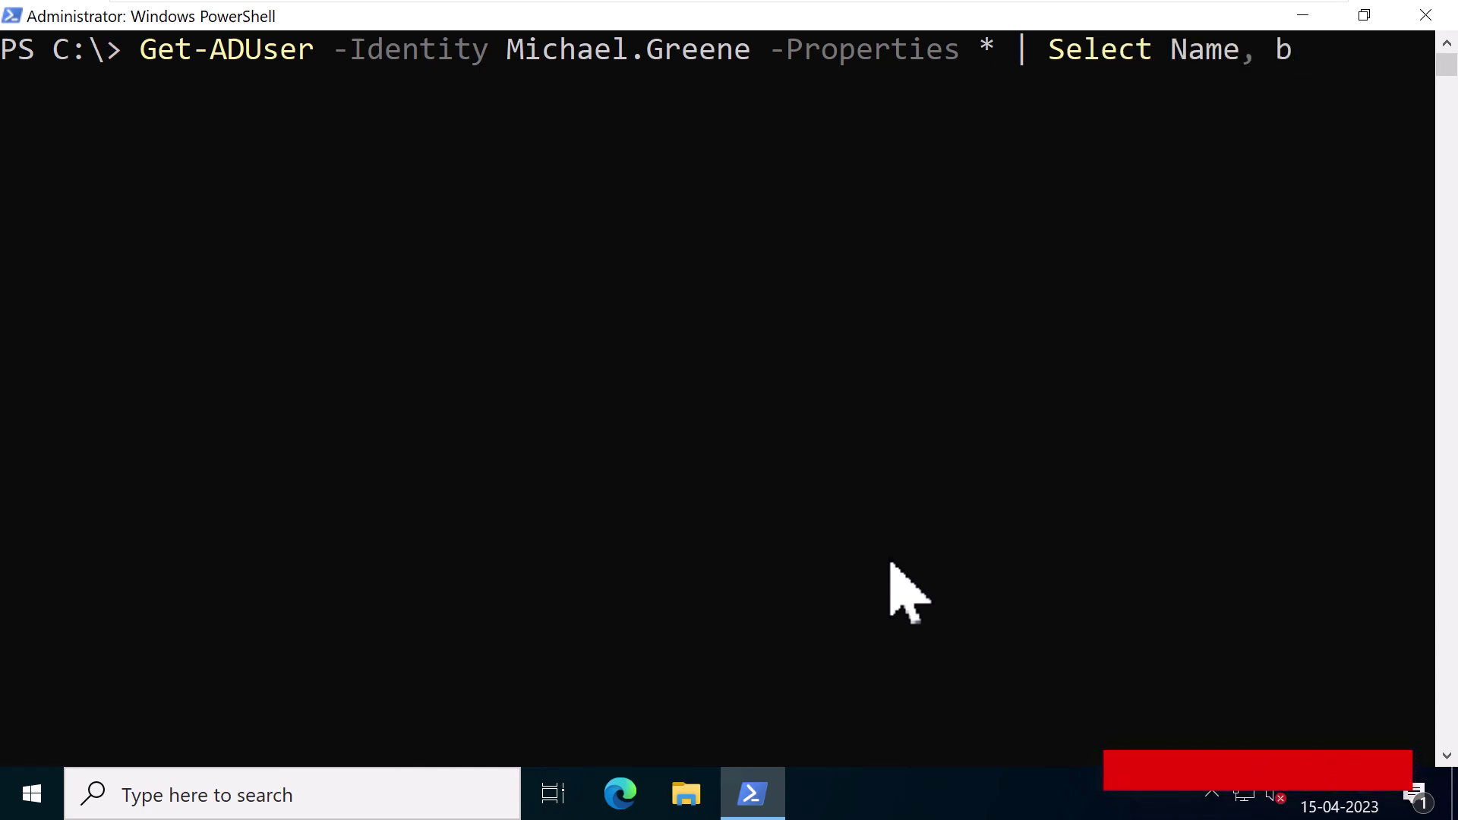
pyautogui.write('adPwdCo')
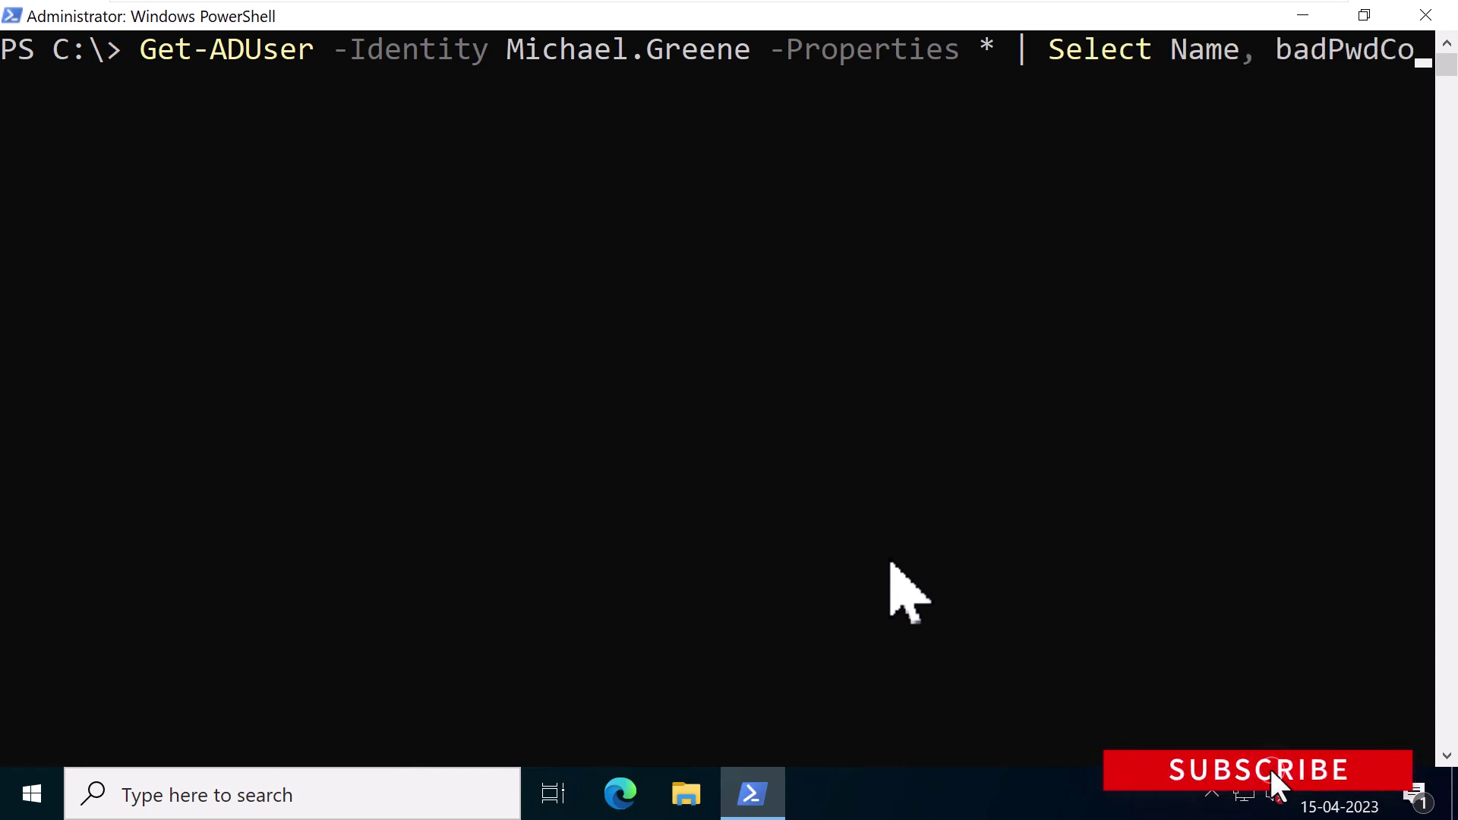
pyautogui.write('unt, Last')
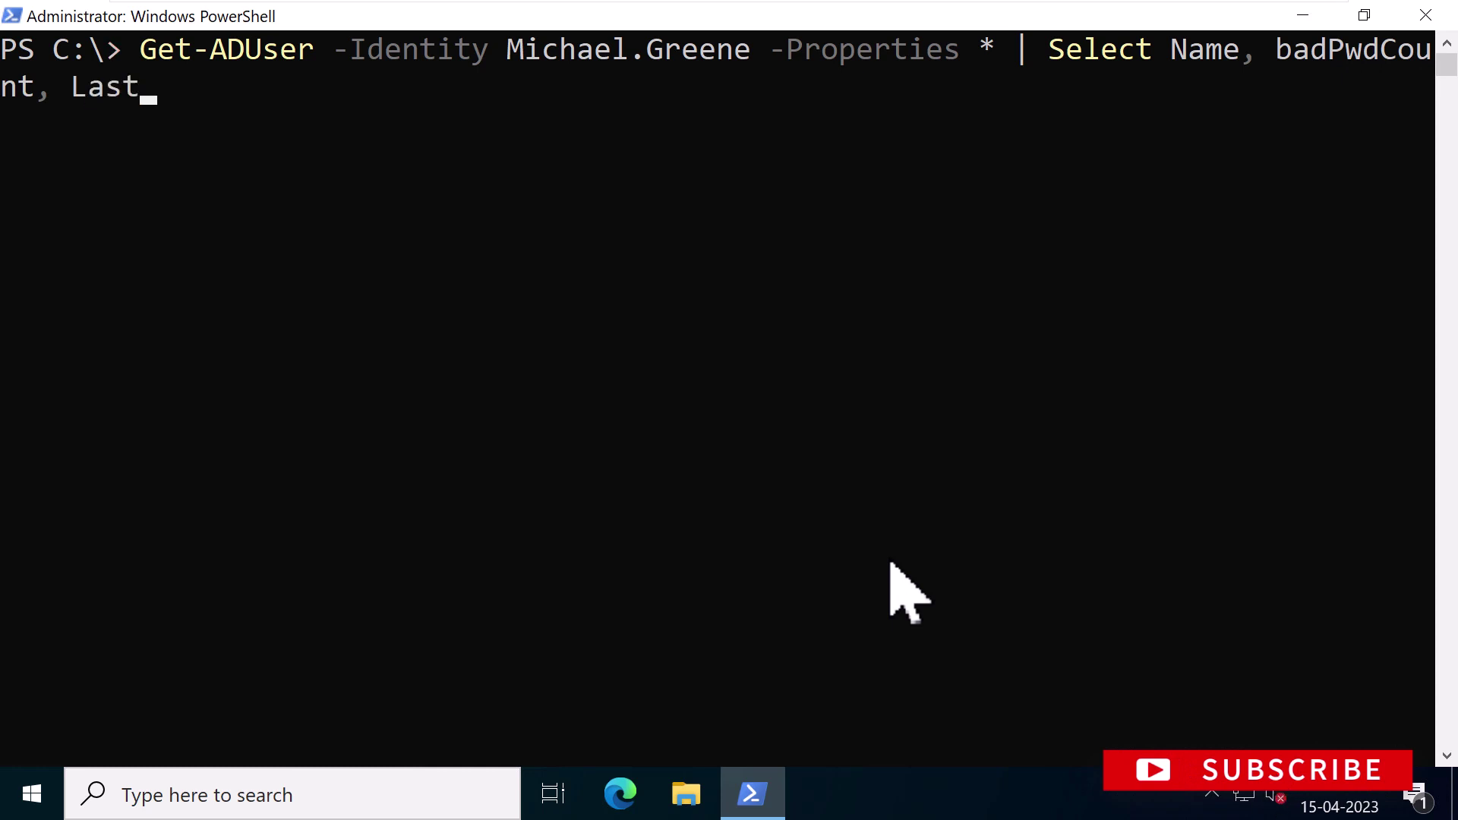
pyautogui.write('BadPass')
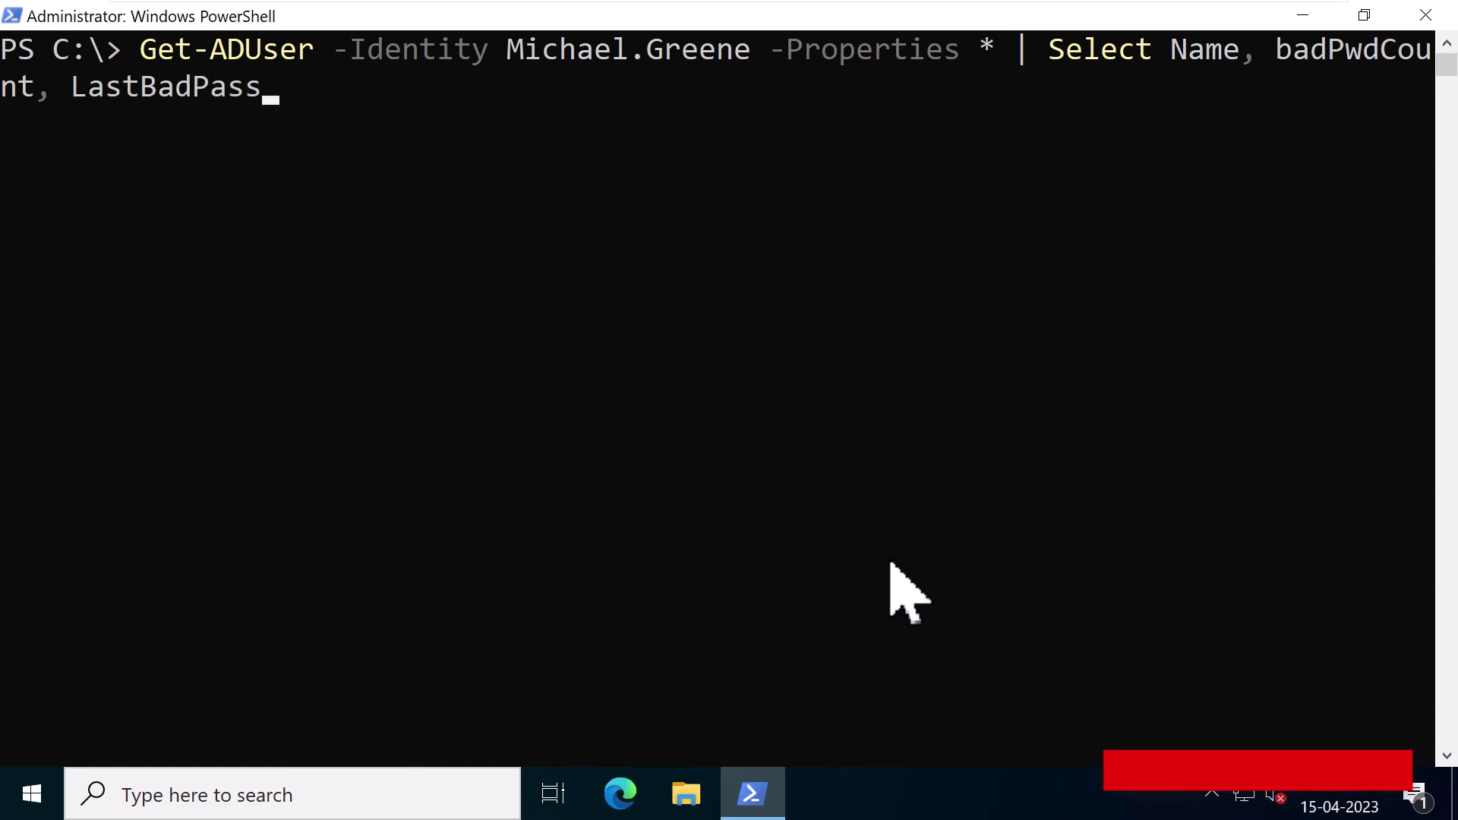
pyautogui.write('wordAttempt')
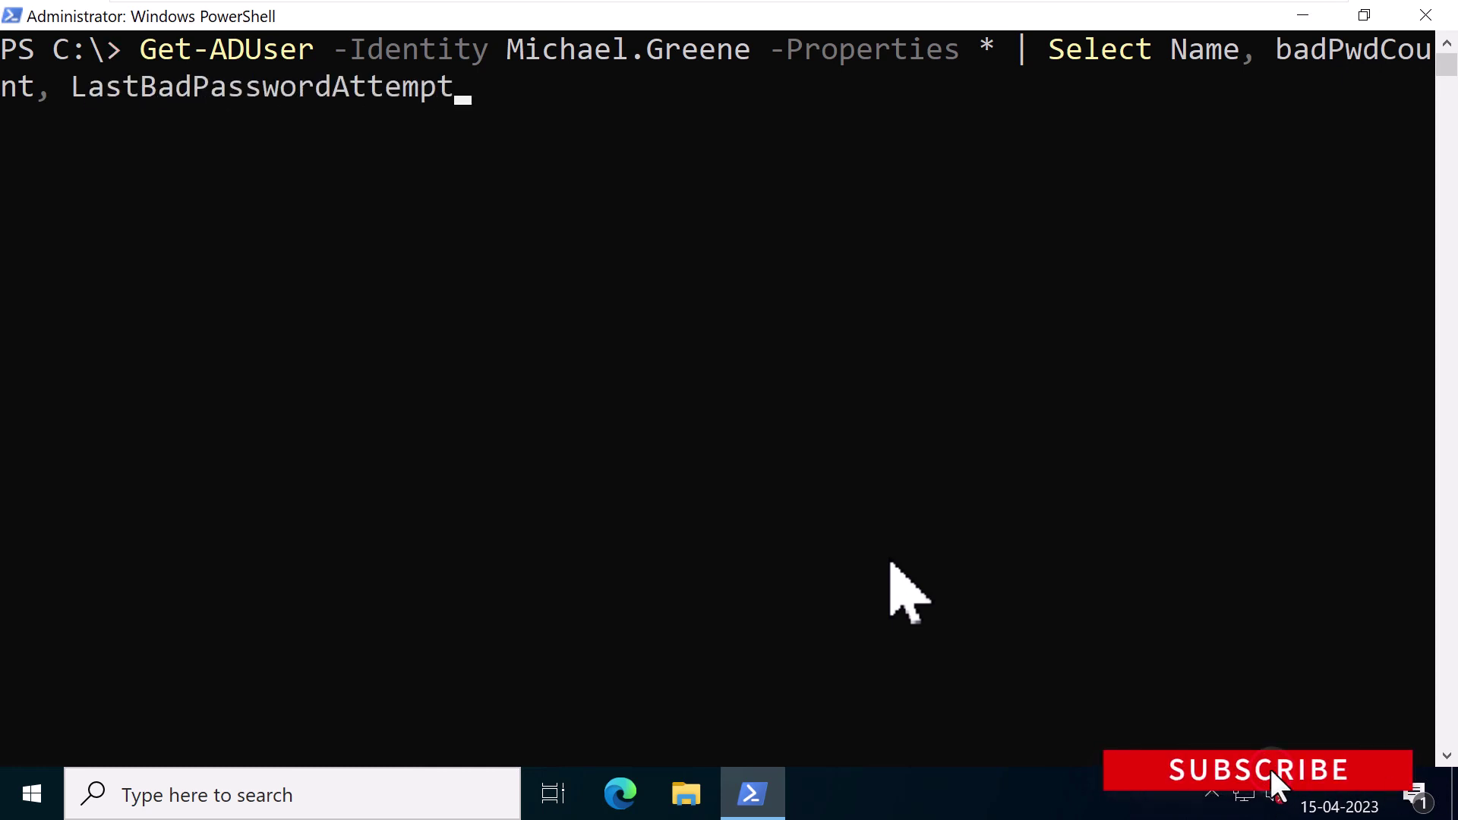
pyautogui.press('Return')
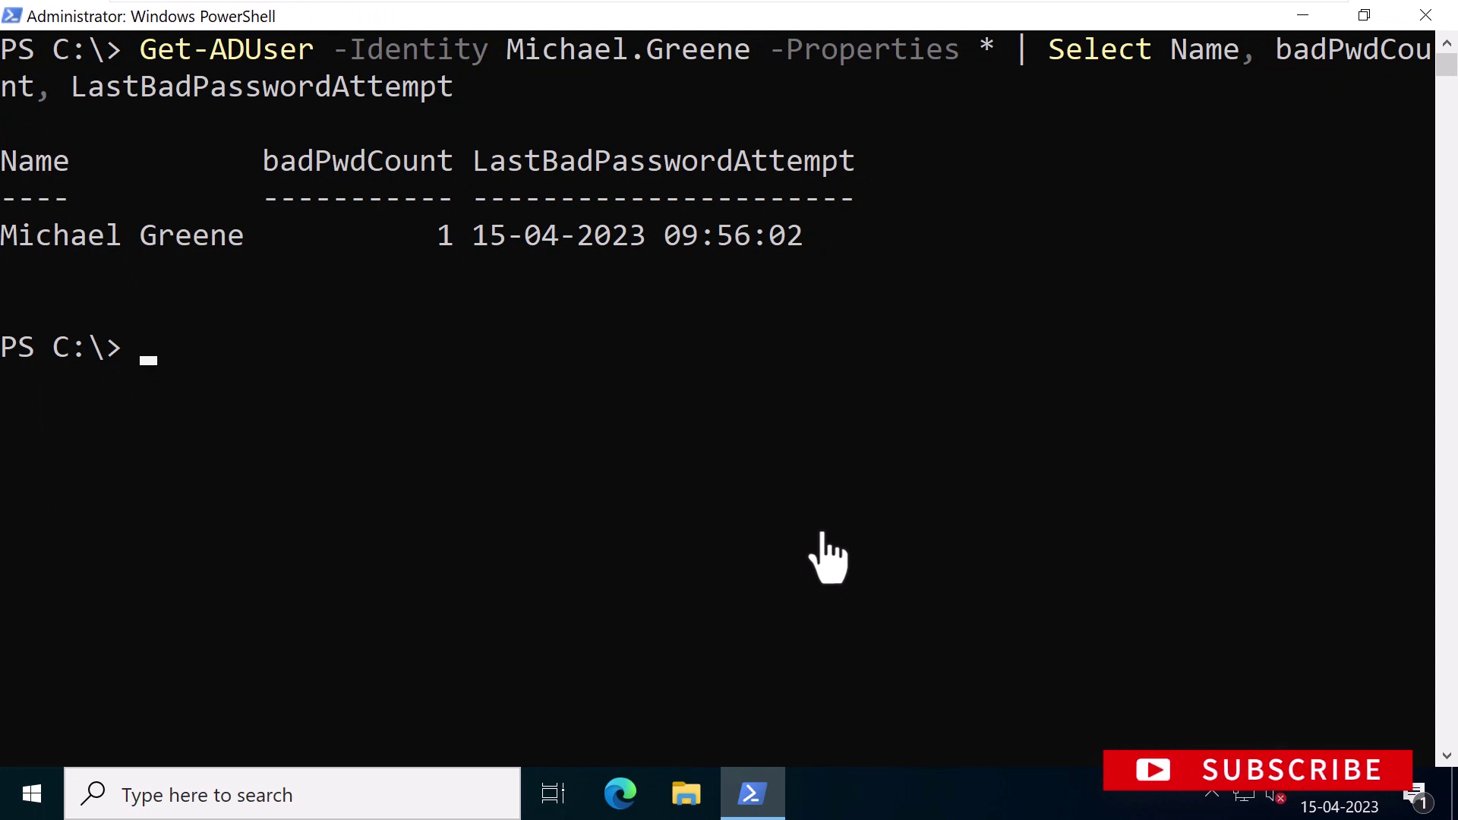
pyautogui.write('Get')
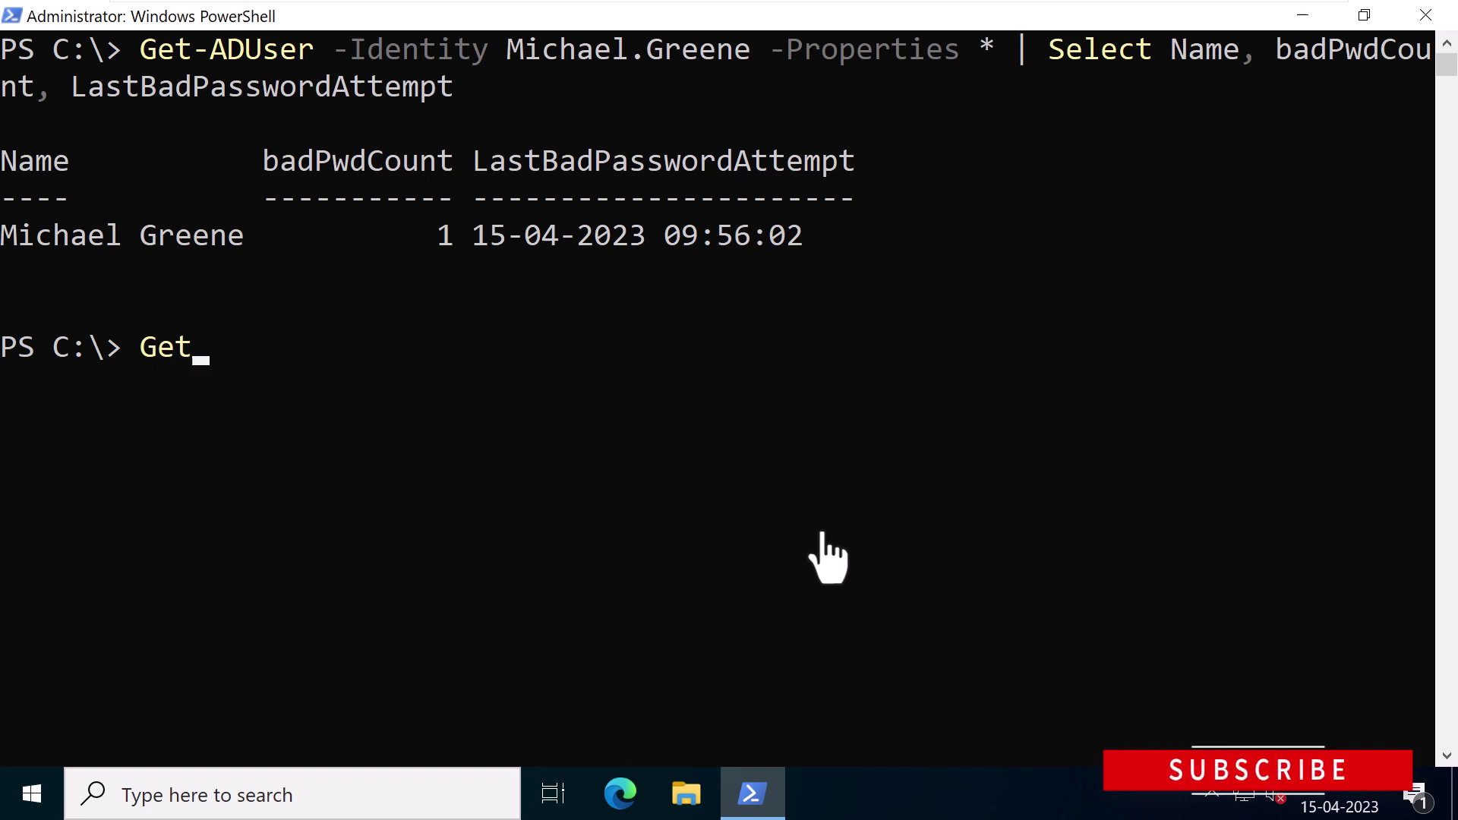
pyautogui.write('-ADUser -fi')
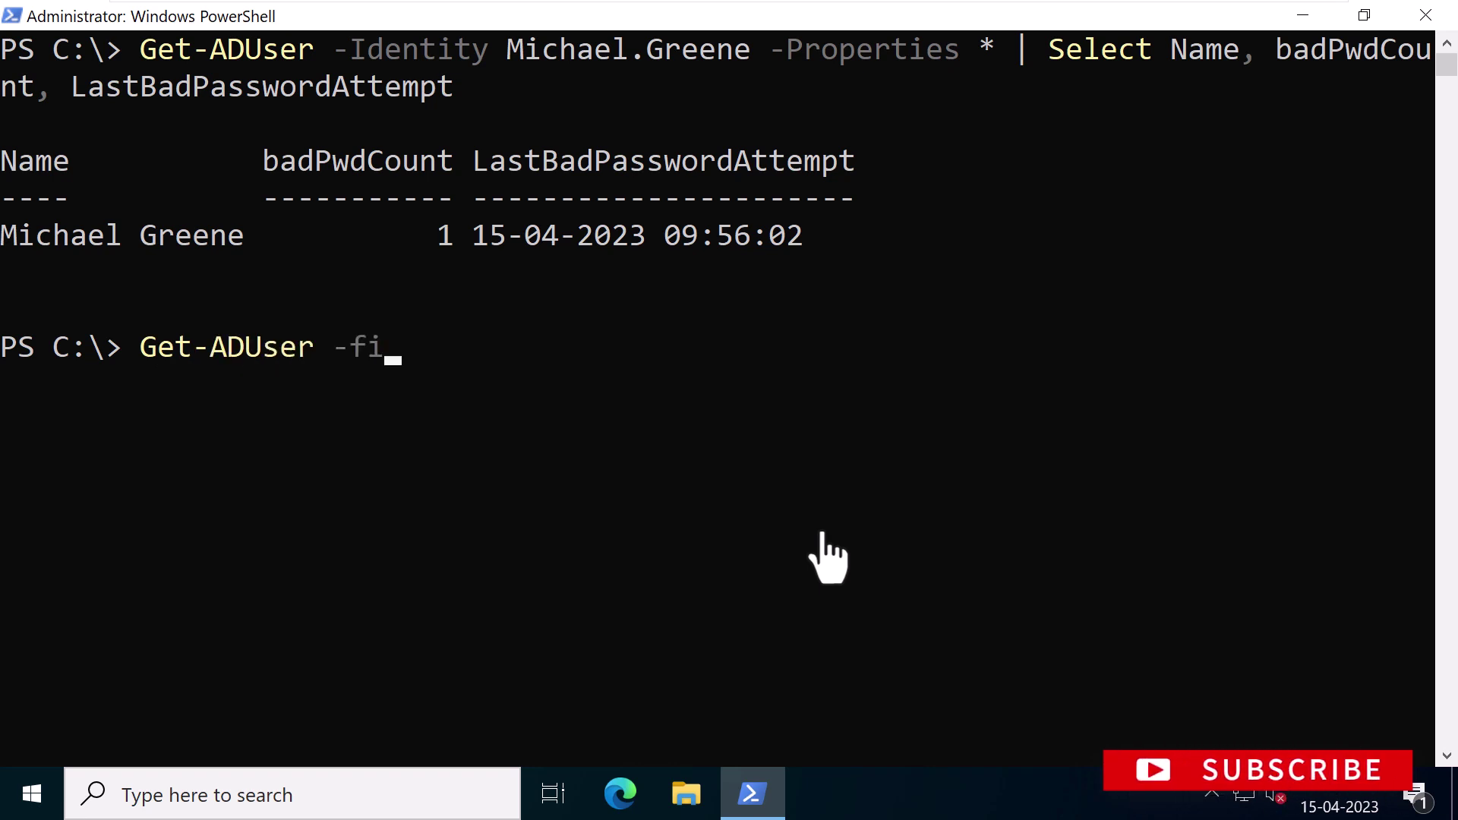
pyautogui.write('lter ')
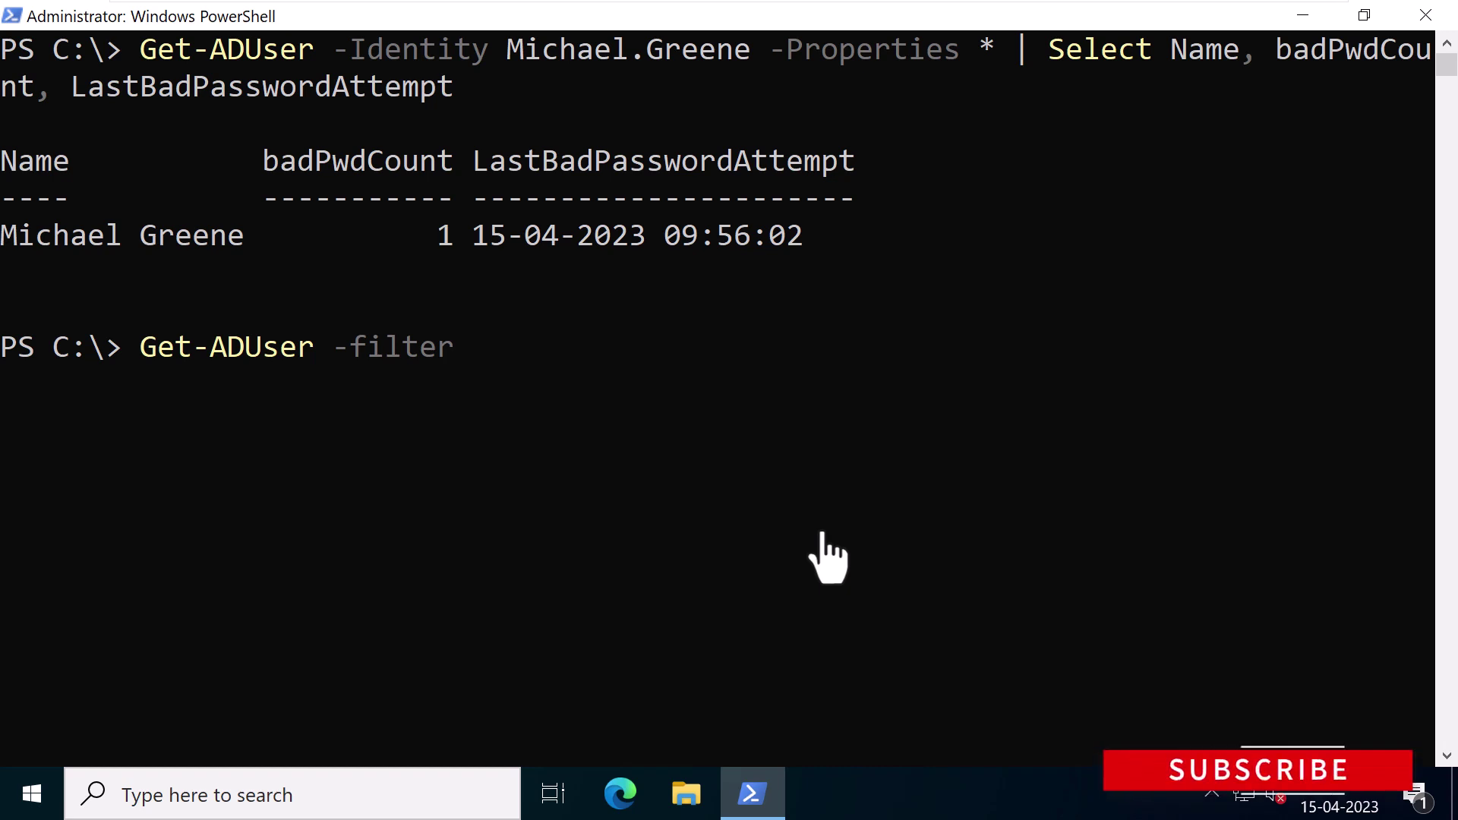
pyautogui.write('*')
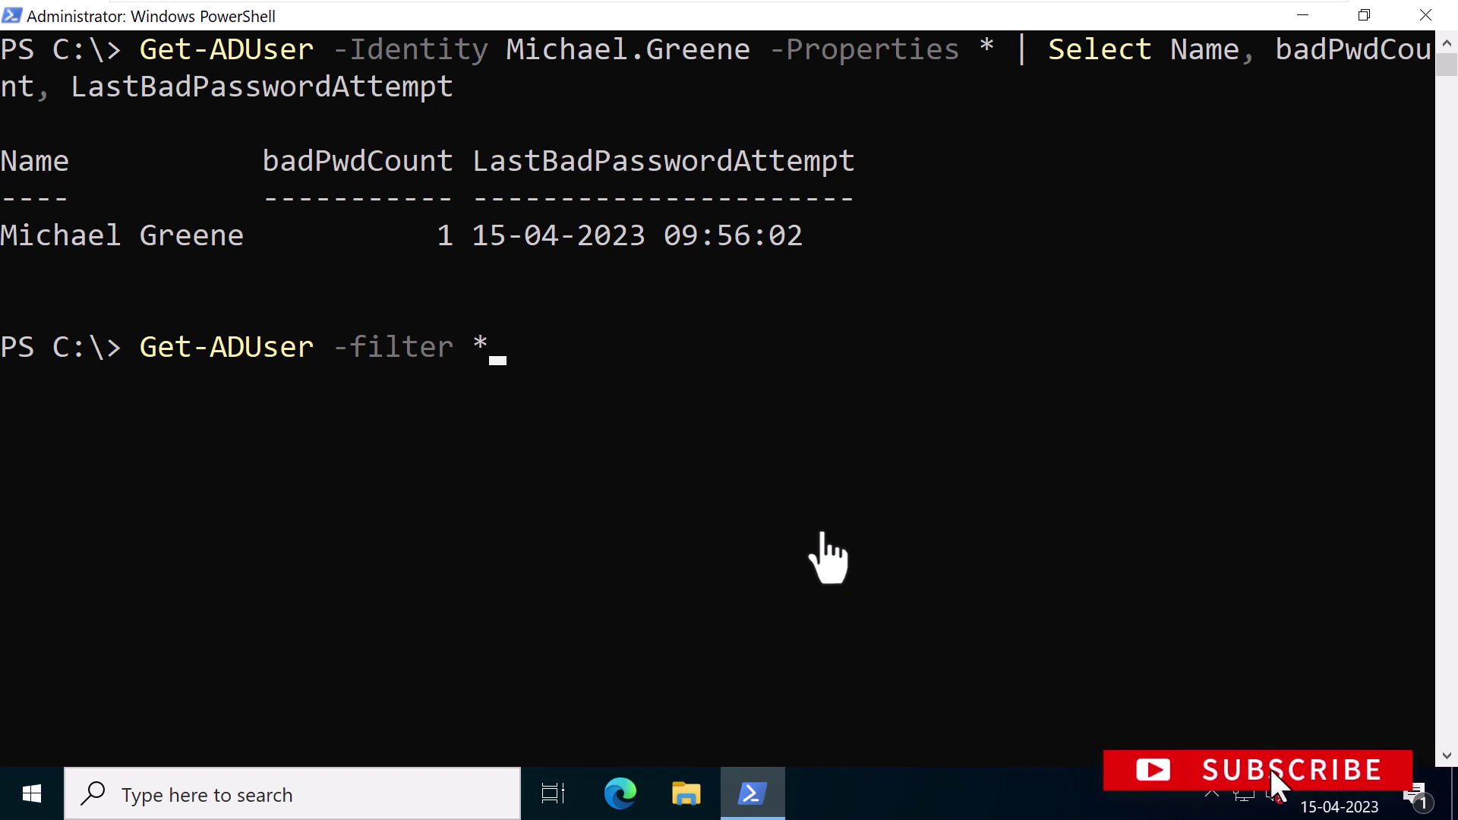
pyautogui.write(' -Proper')
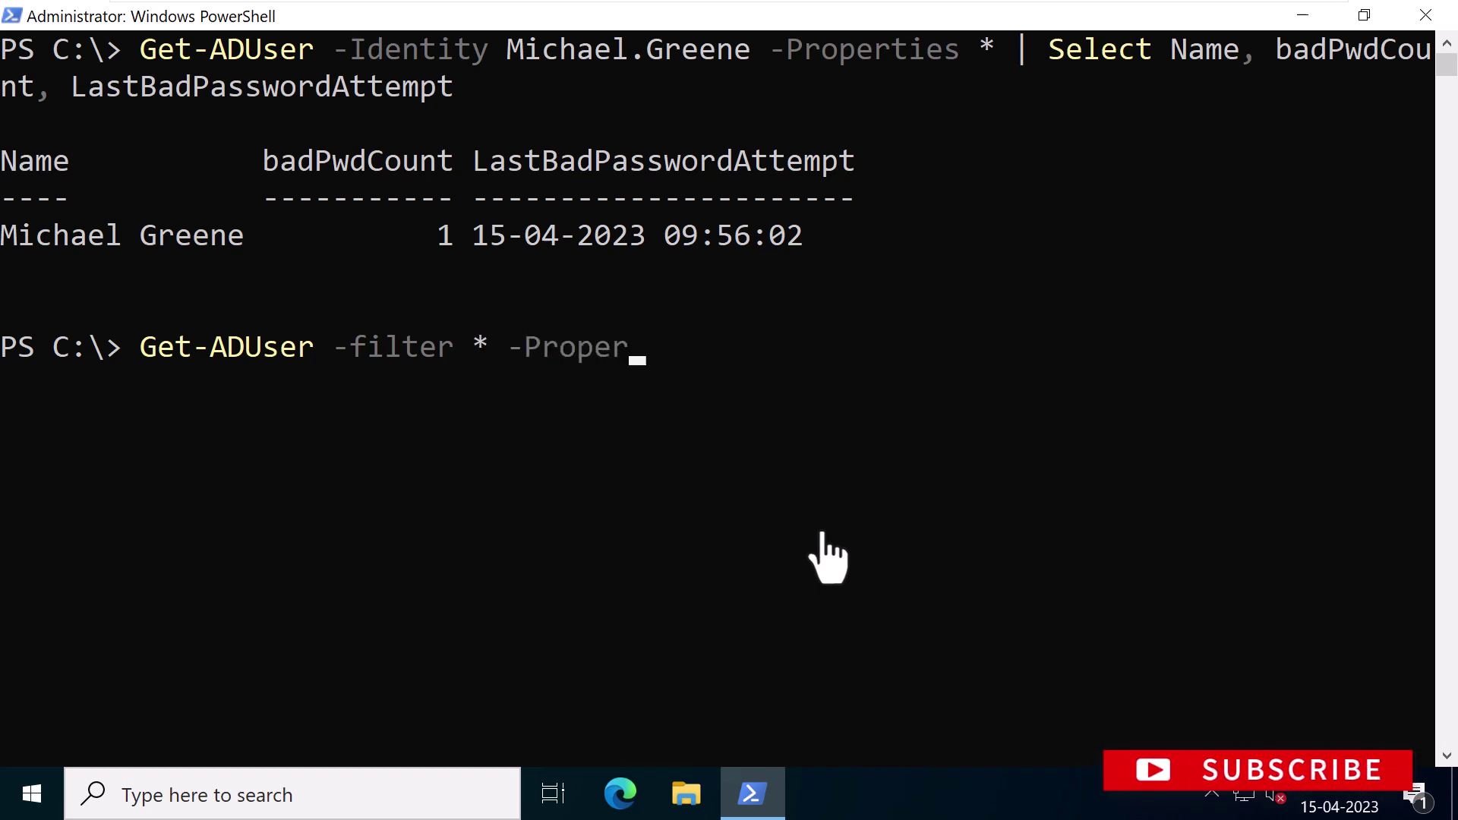
pyautogui.write('ties * | S')
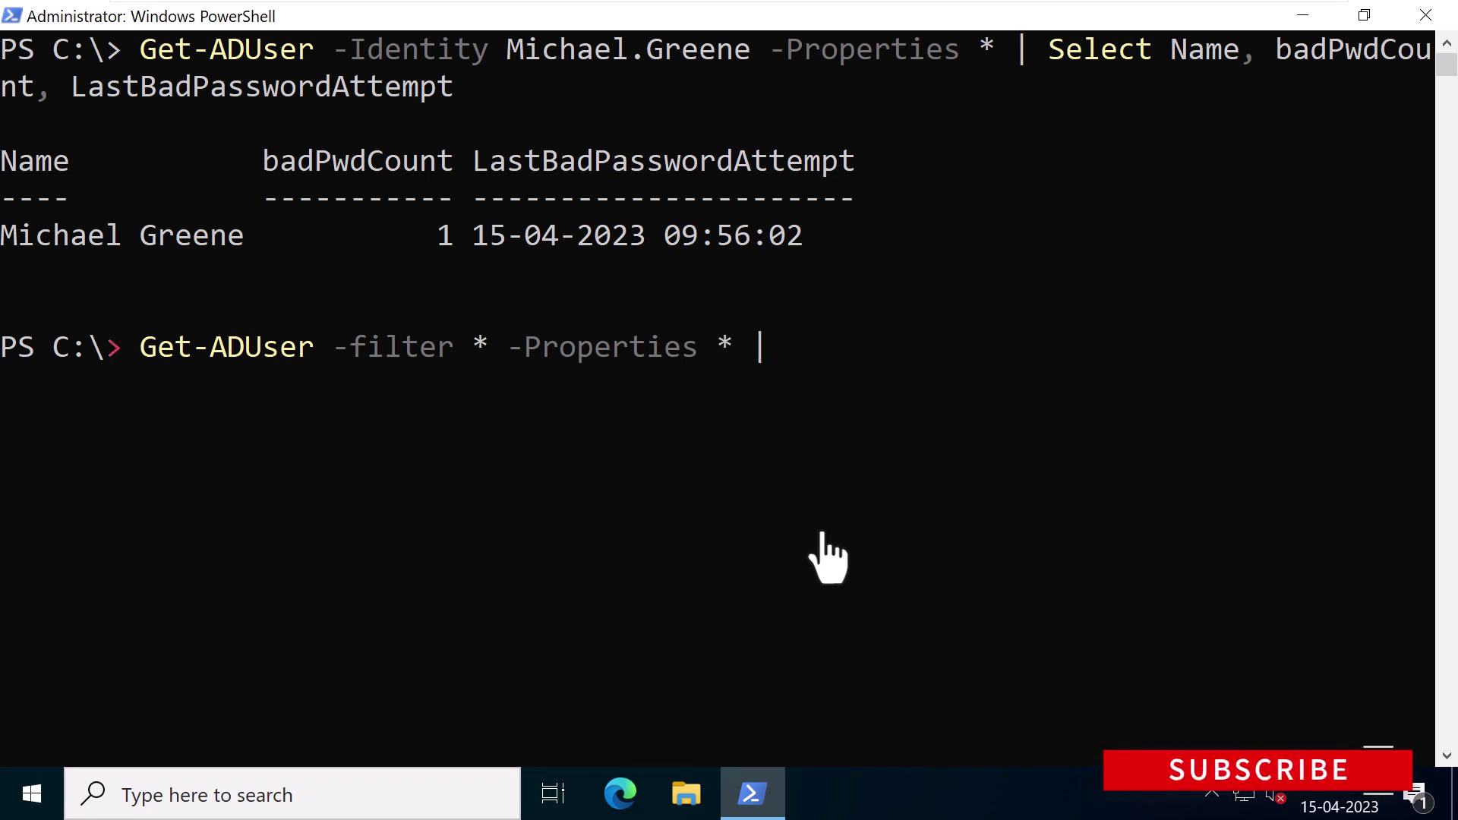
pyautogui.write('elect Name, badP')
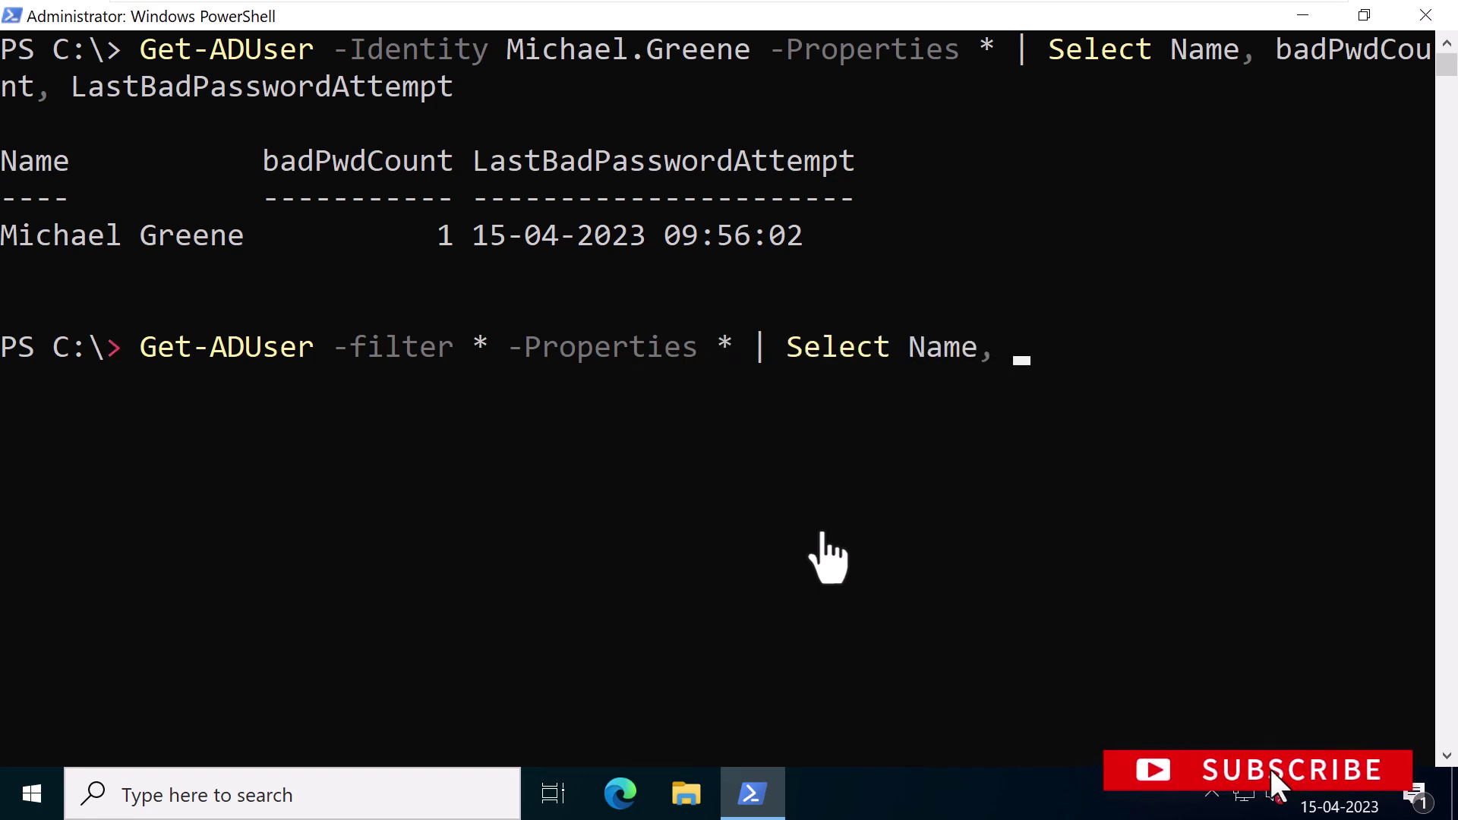
pyautogui.write('wdCo')
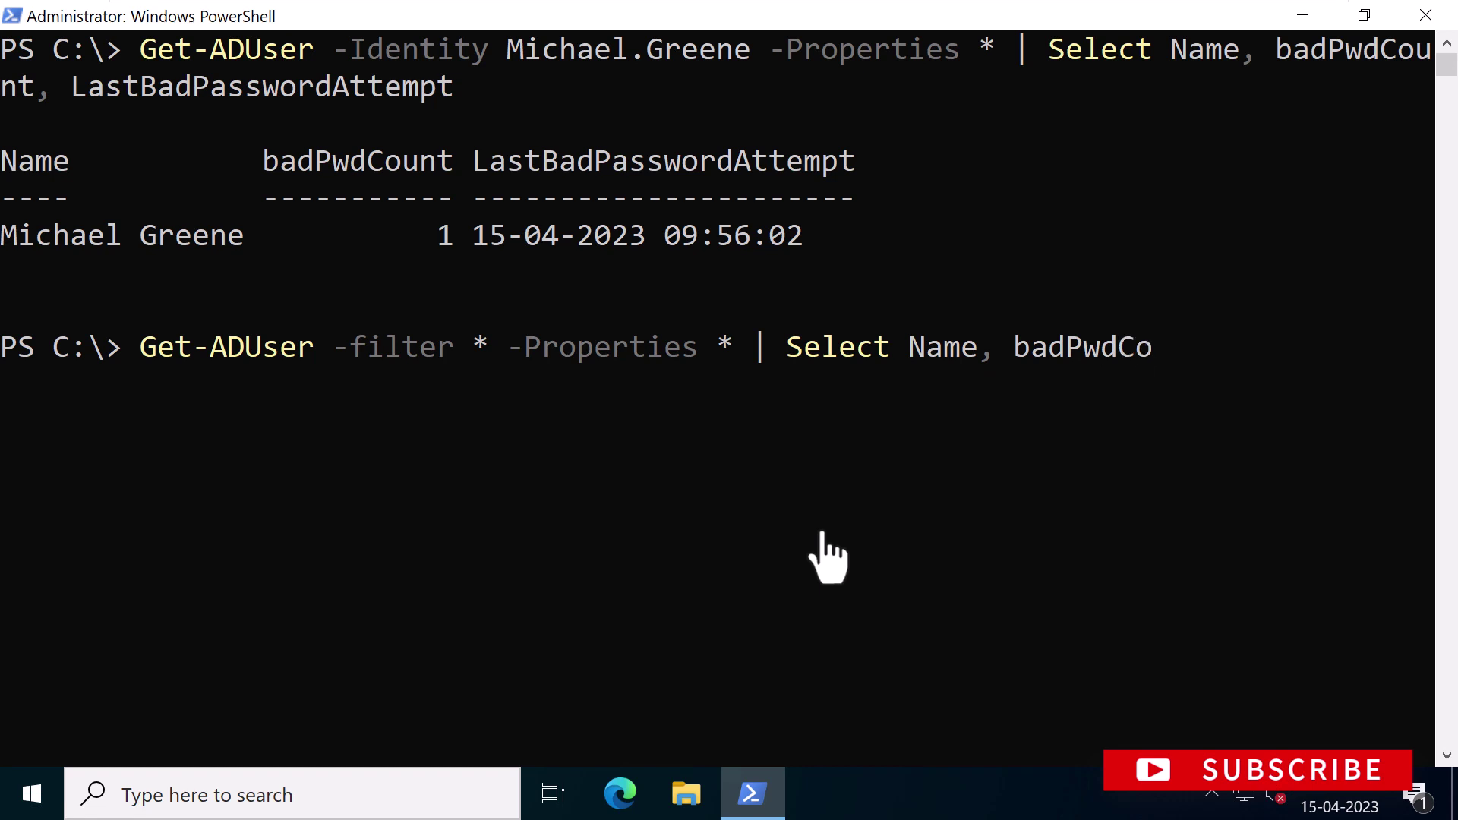
pyautogui.write('unt, LastBad')
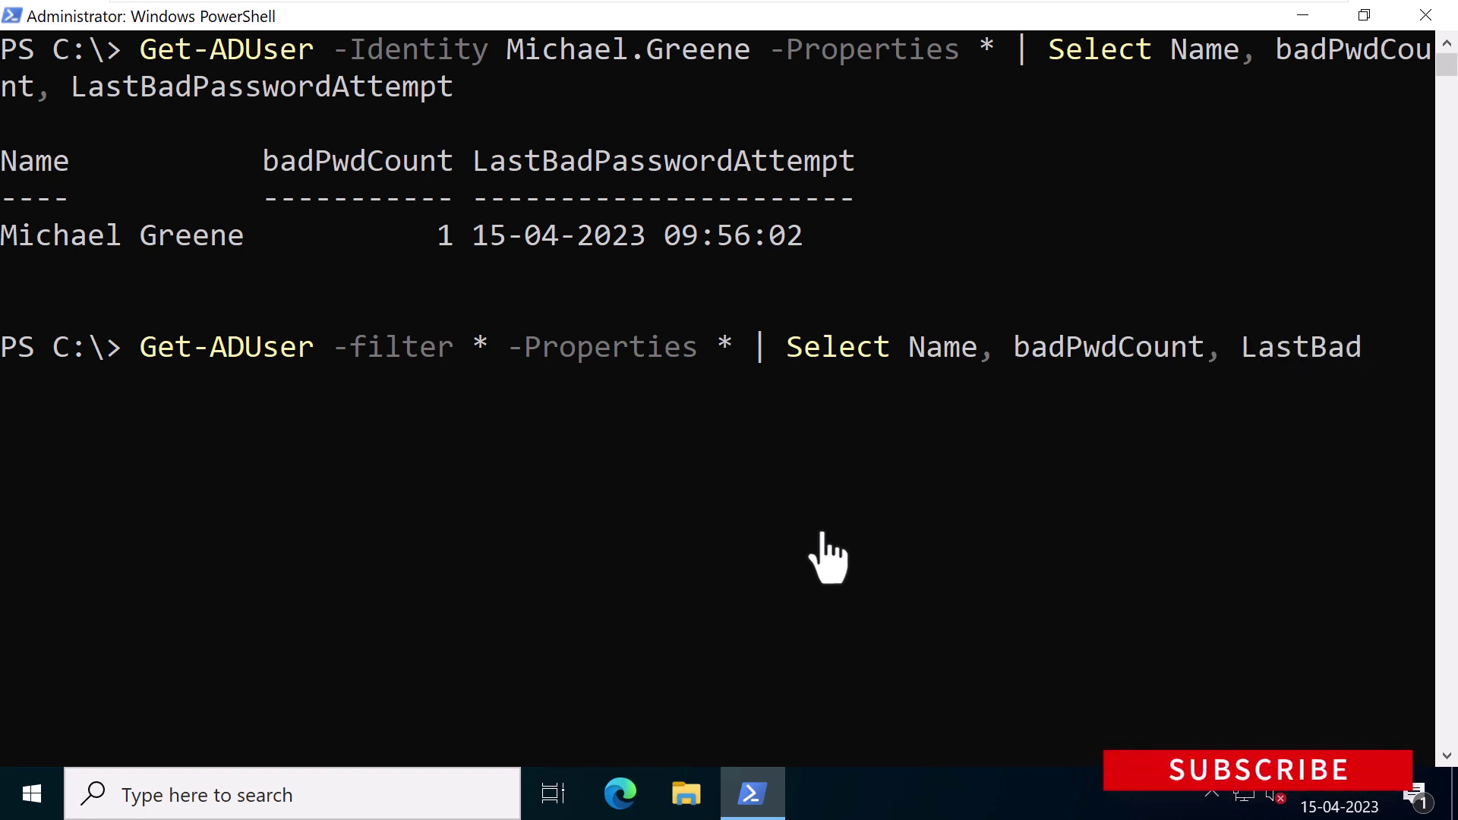
pyautogui.write('PasswordAttempt')
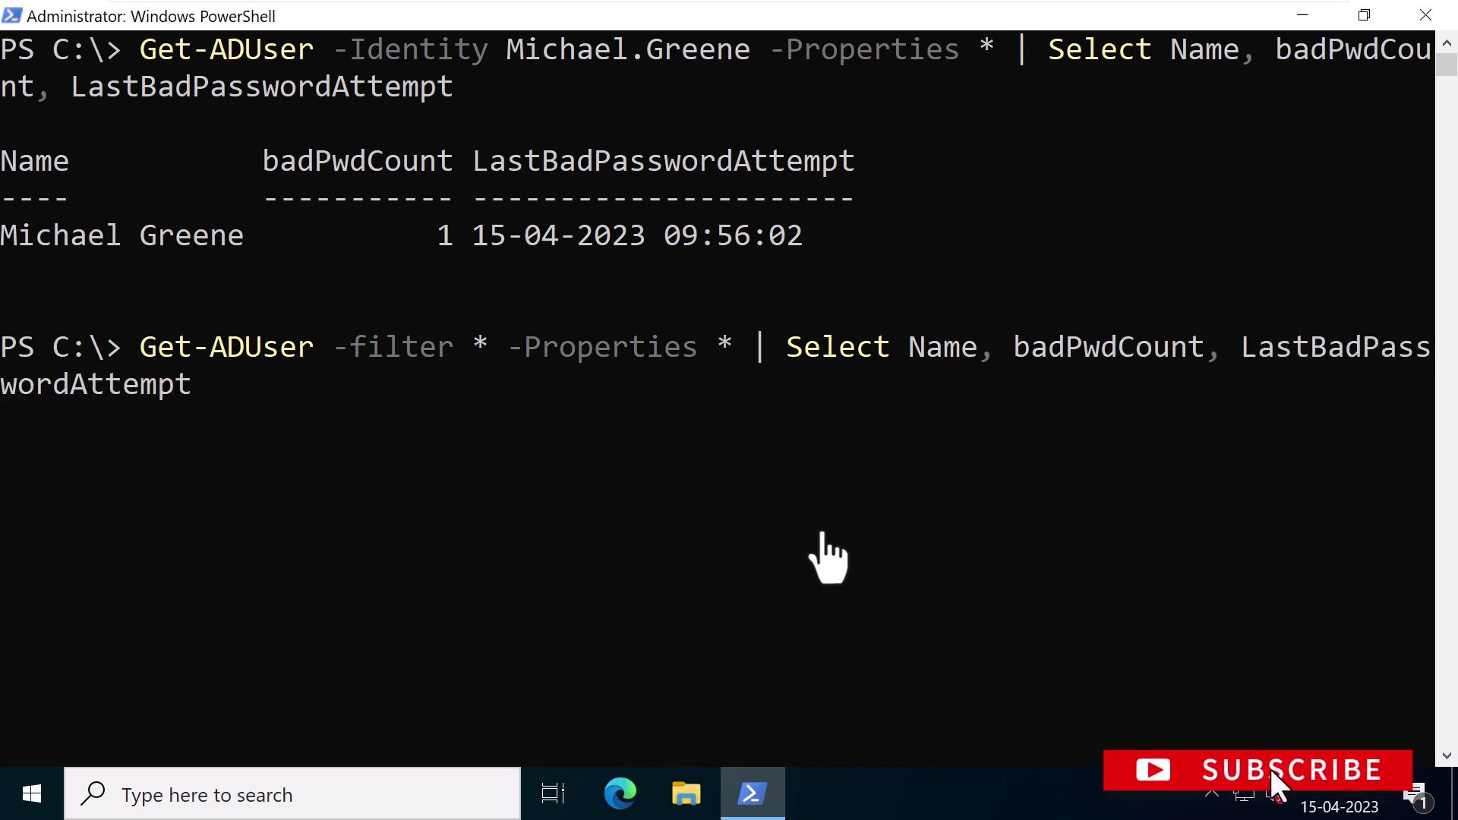
# - Run Get-ADUser -filter * selecting Name, badPwdCount and LastBadPasswordAttempt
pyautogui.press('Return')
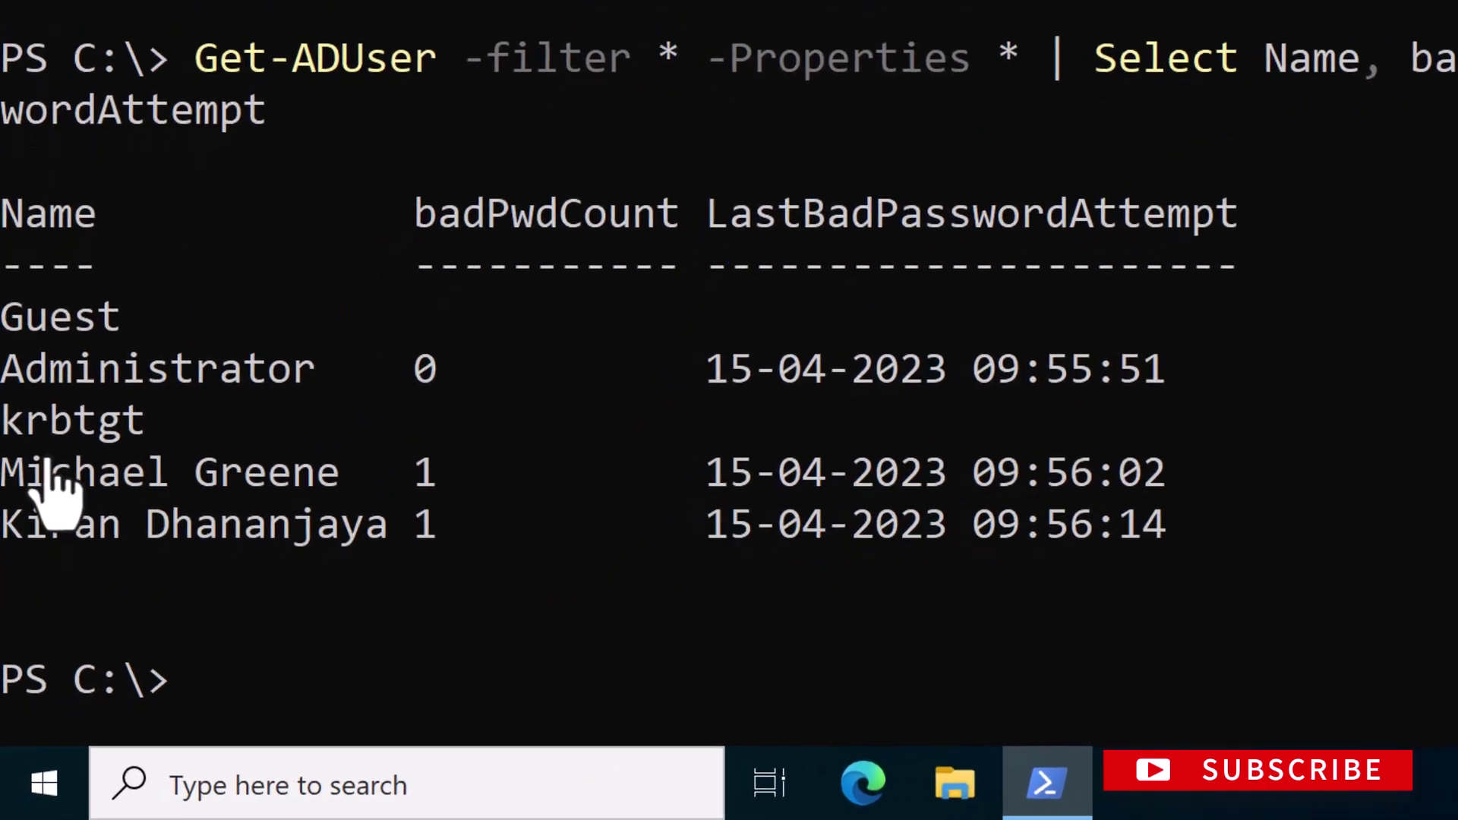
pyautogui.moveTo(5, 463); pyautogui.dragTo(450, 467)
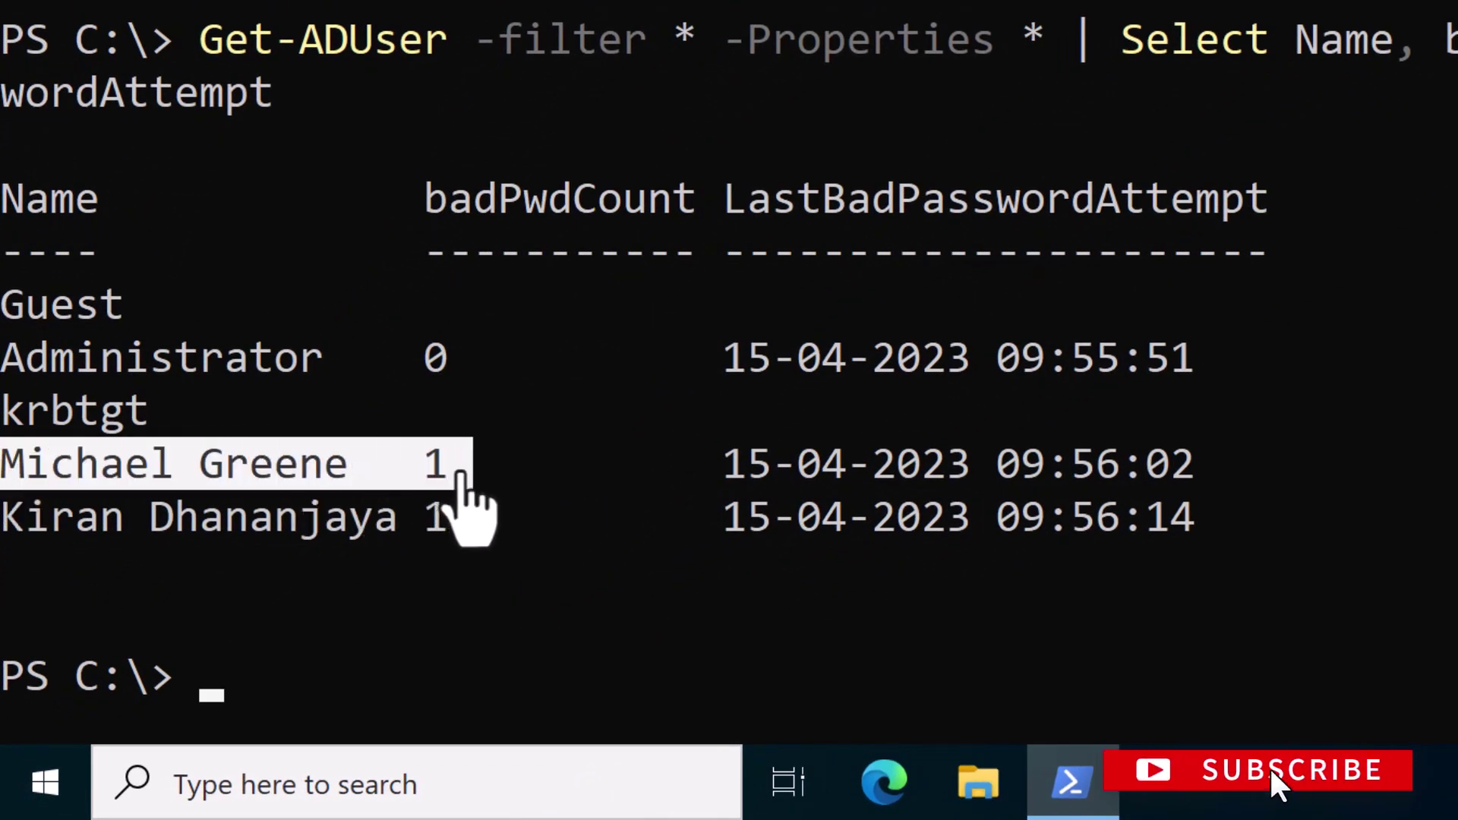
pyautogui.moveTo(726, 464); pyautogui.dragTo(1191, 467)
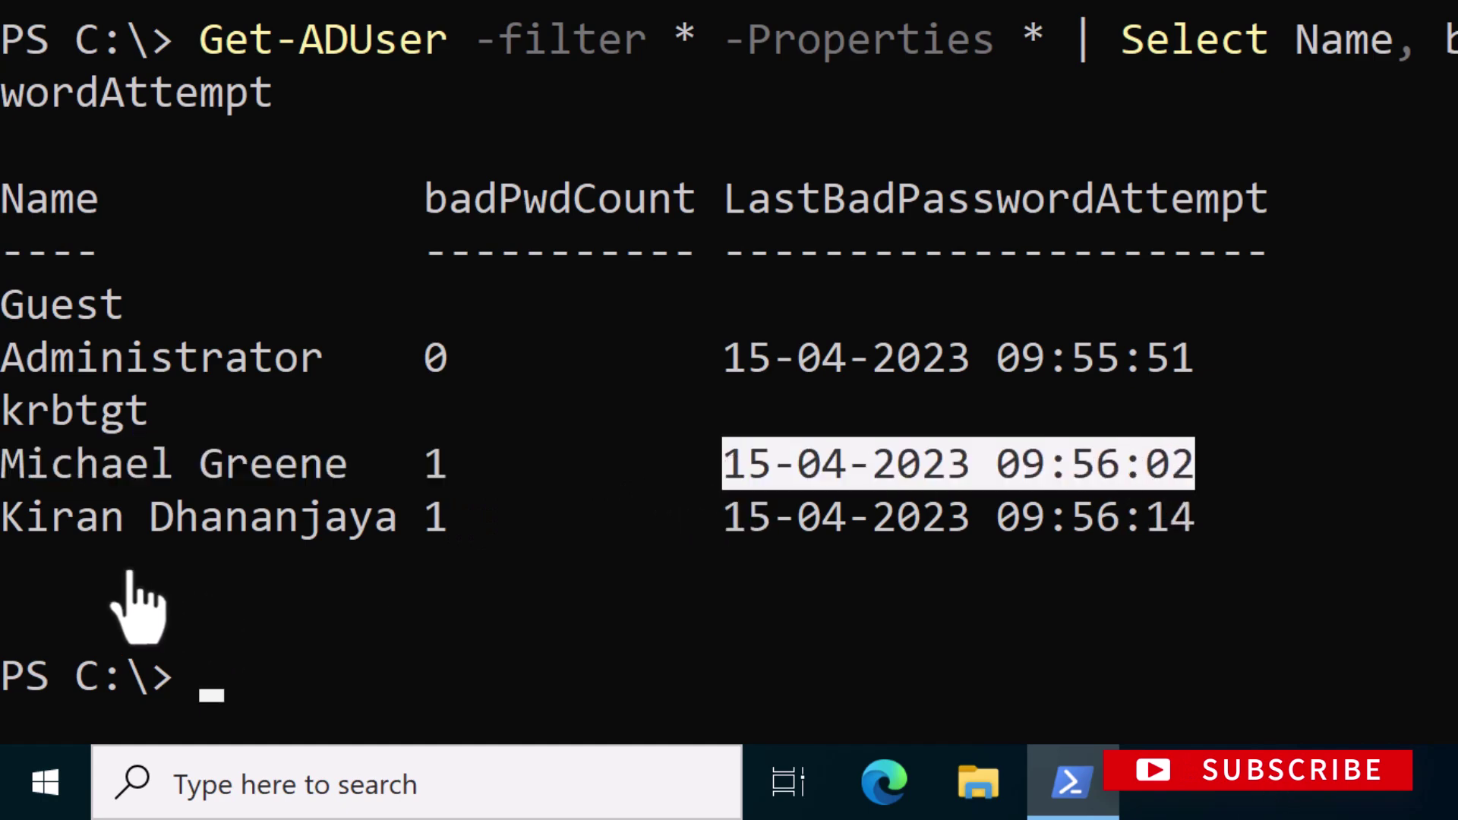
pyautogui.moveTo(25, 519); pyautogui.dragTo(490, 535)
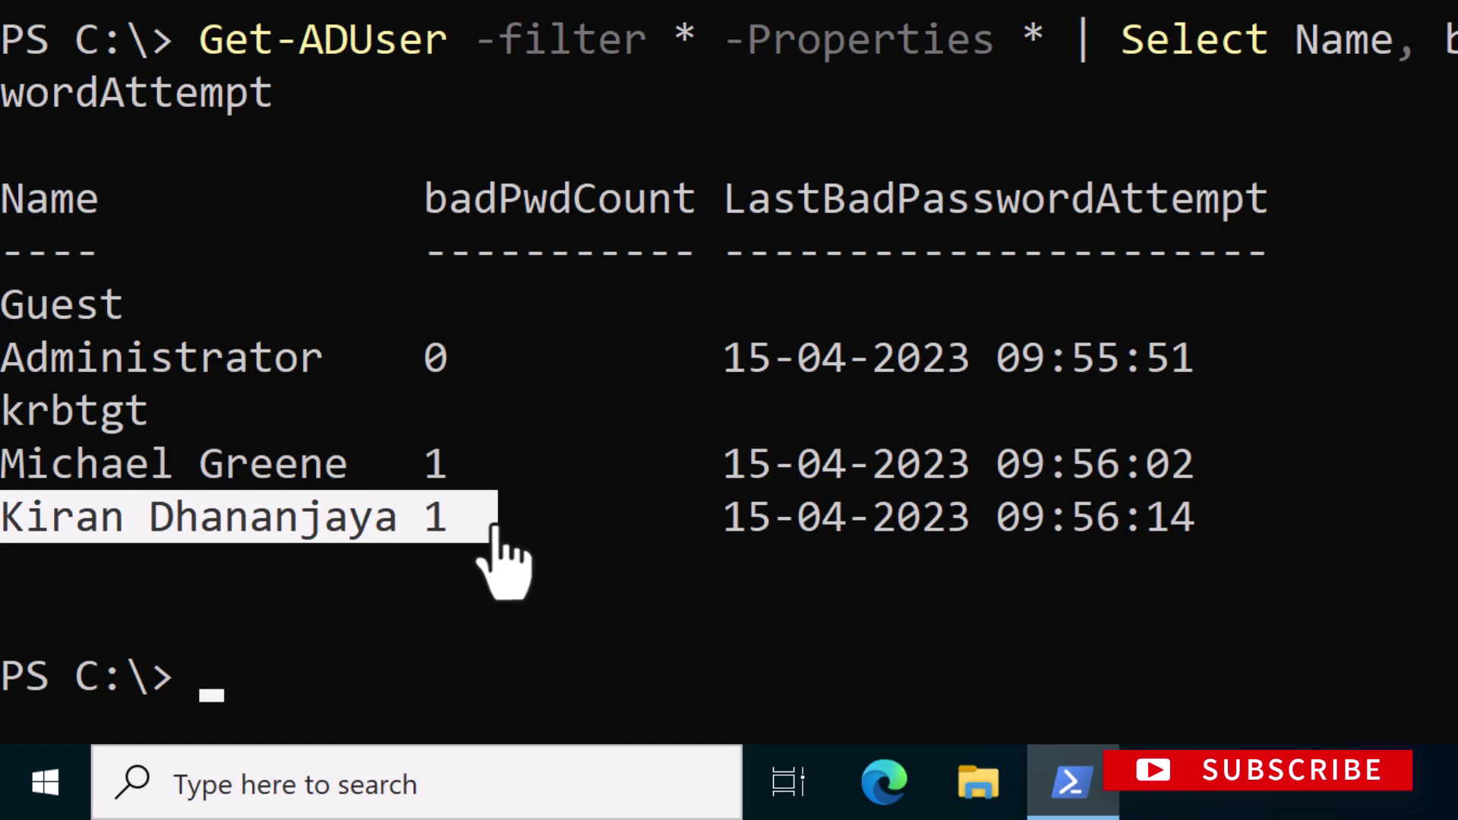
pyautogui.moveTo(724, 519); pyautogui.dragTo(1243, 535)
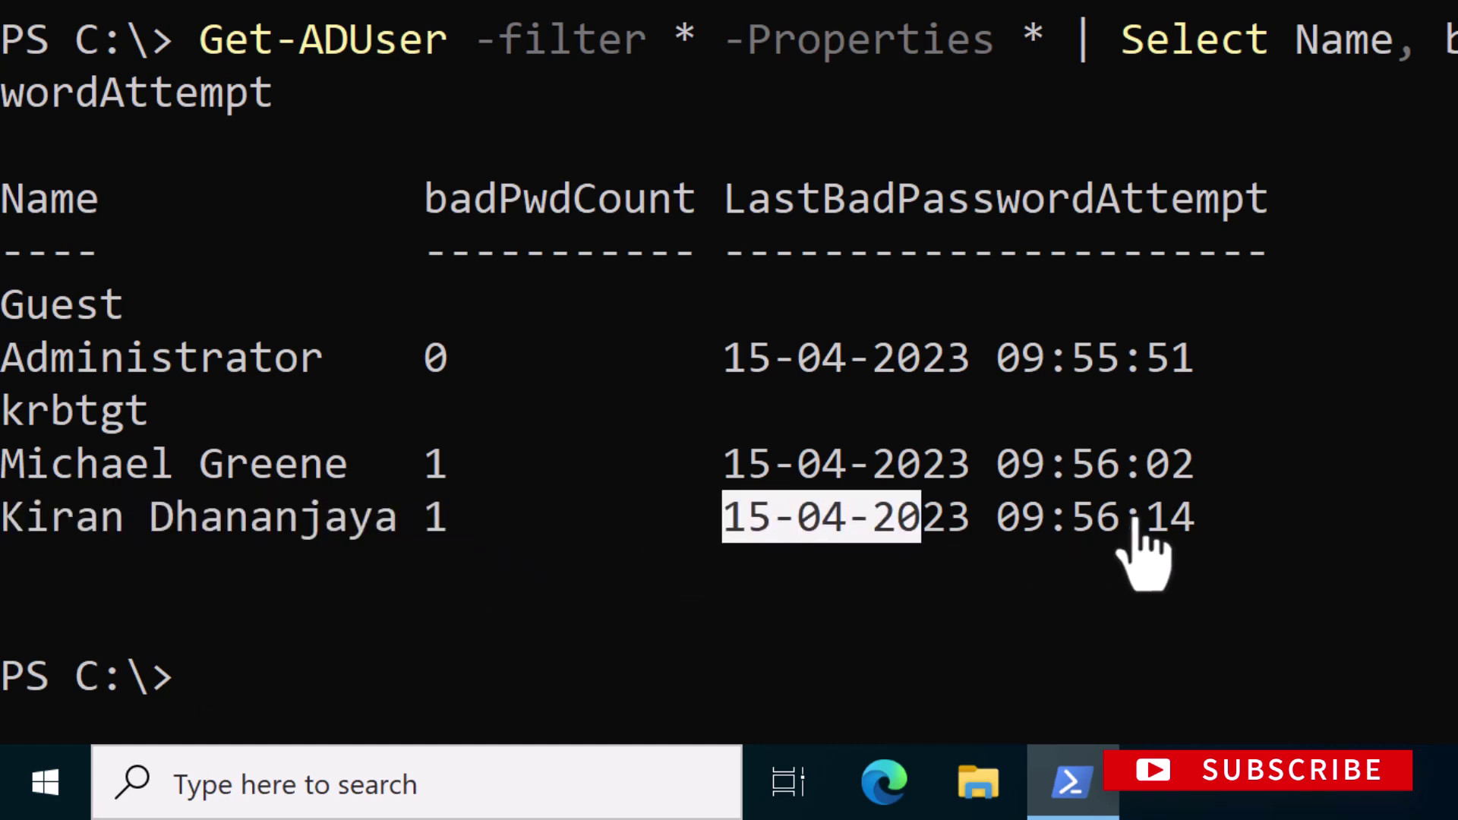